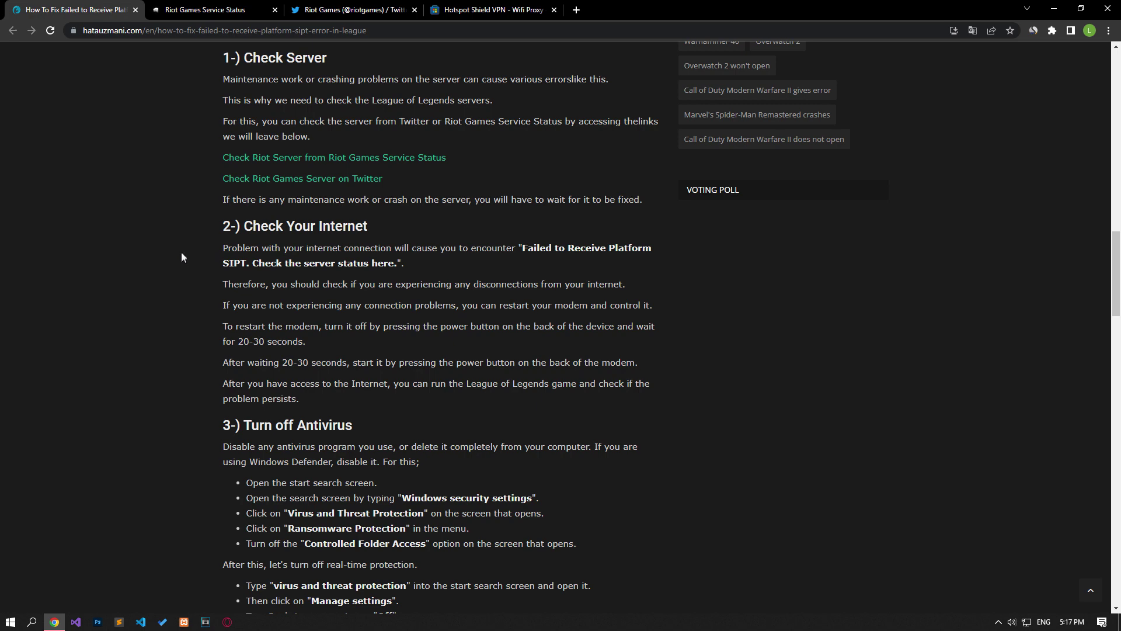
# Step: Switch to the Riot Games Service Status tab
pyautogui.click(199, 9)
# Step: Choose English, open the League of Legends status, and keep NA as the region
pyautogui.click(535, 344)
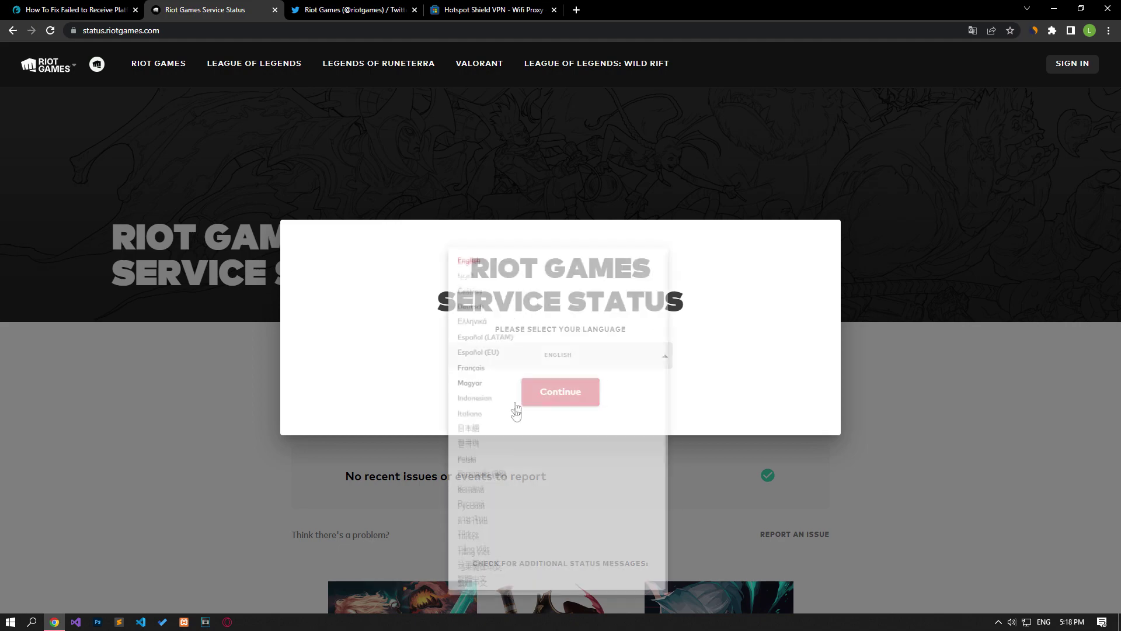
pyautogui.click(573, 414)
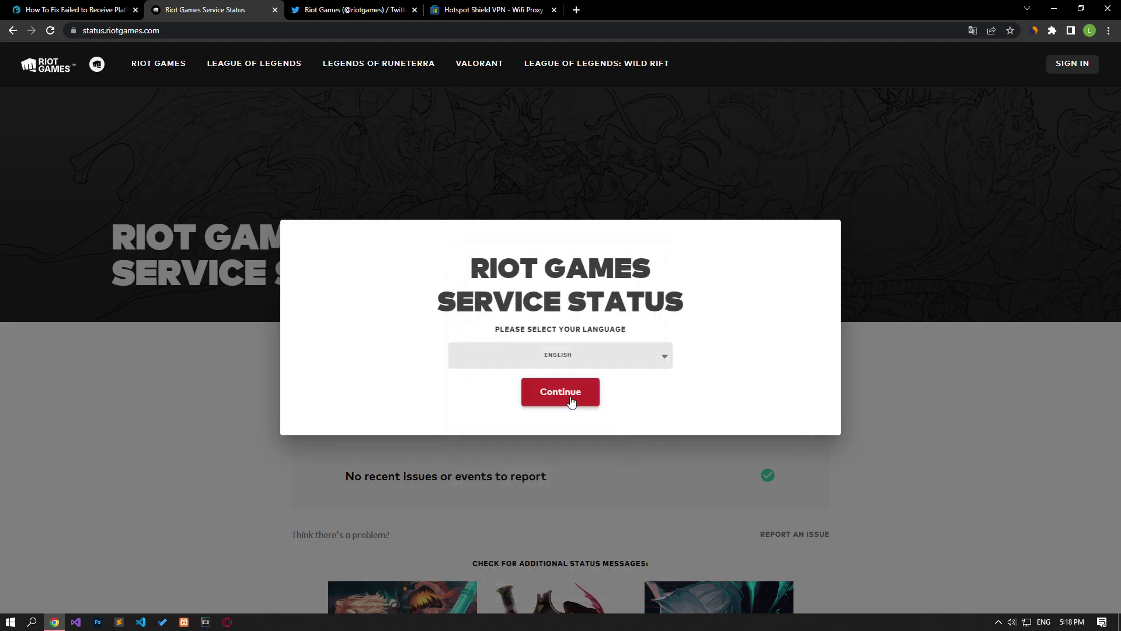
pyautogui.click(570, 395)
pyautogui.scroll(-5, 570, 397)
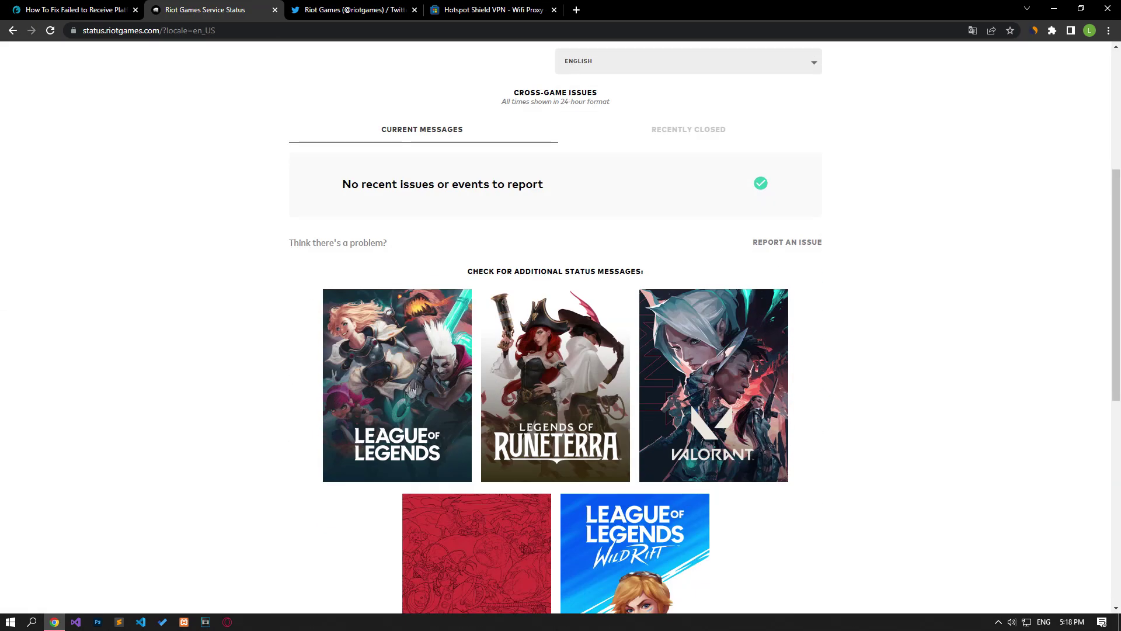
pyautogui.click(401, 373)
pyautogui.scroll(-3, 402, 374)
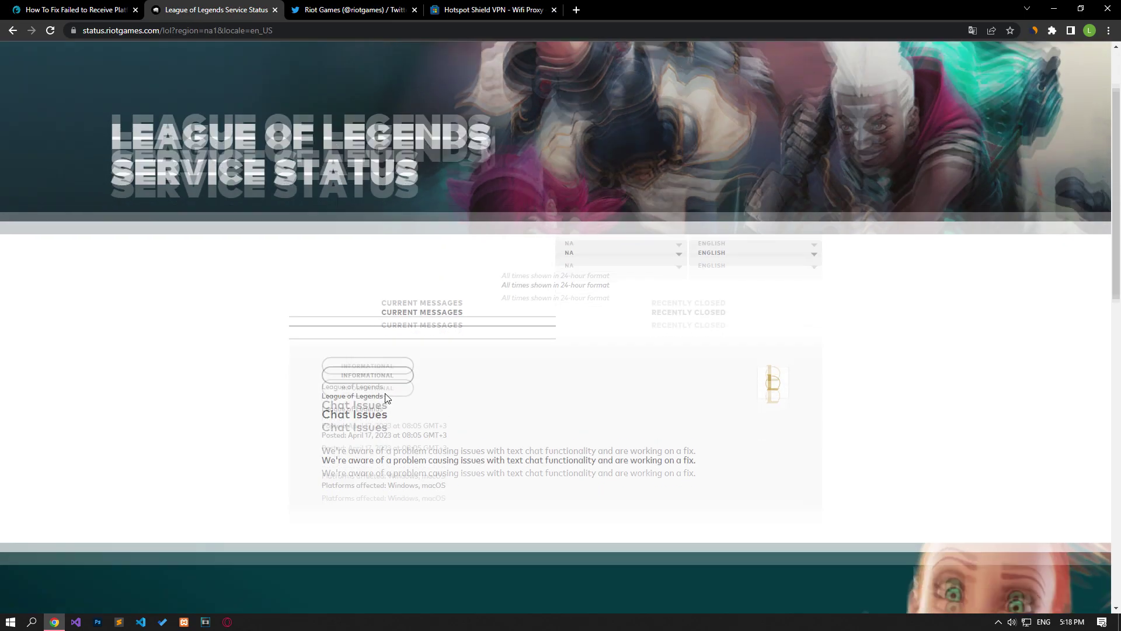
pyautogui.click(577, 179)
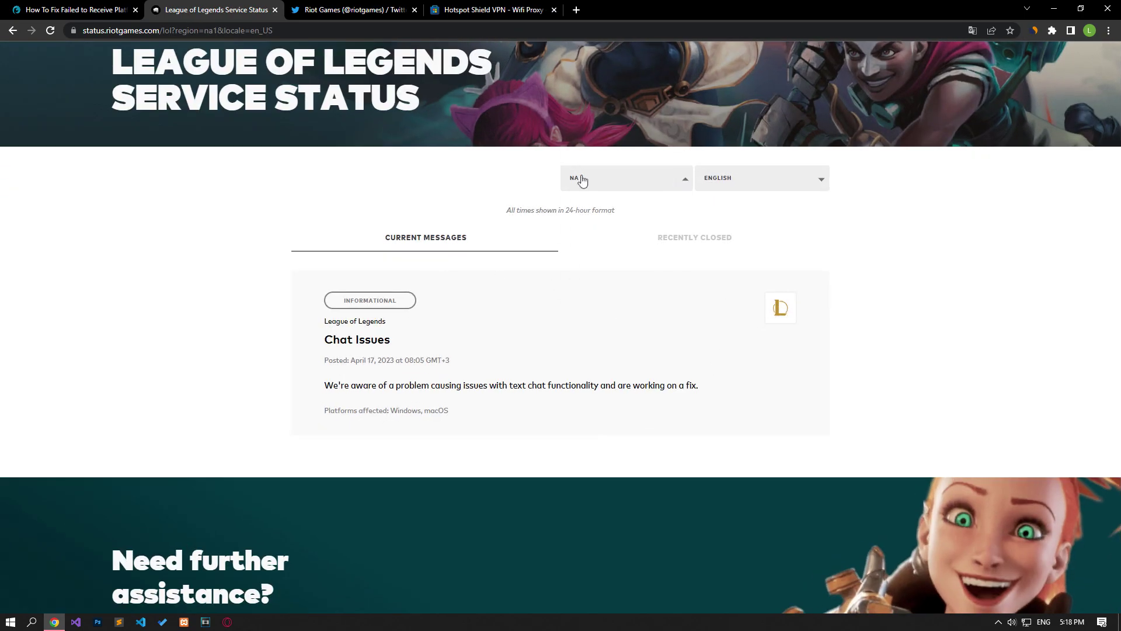
pyautogui.click(164, 339)
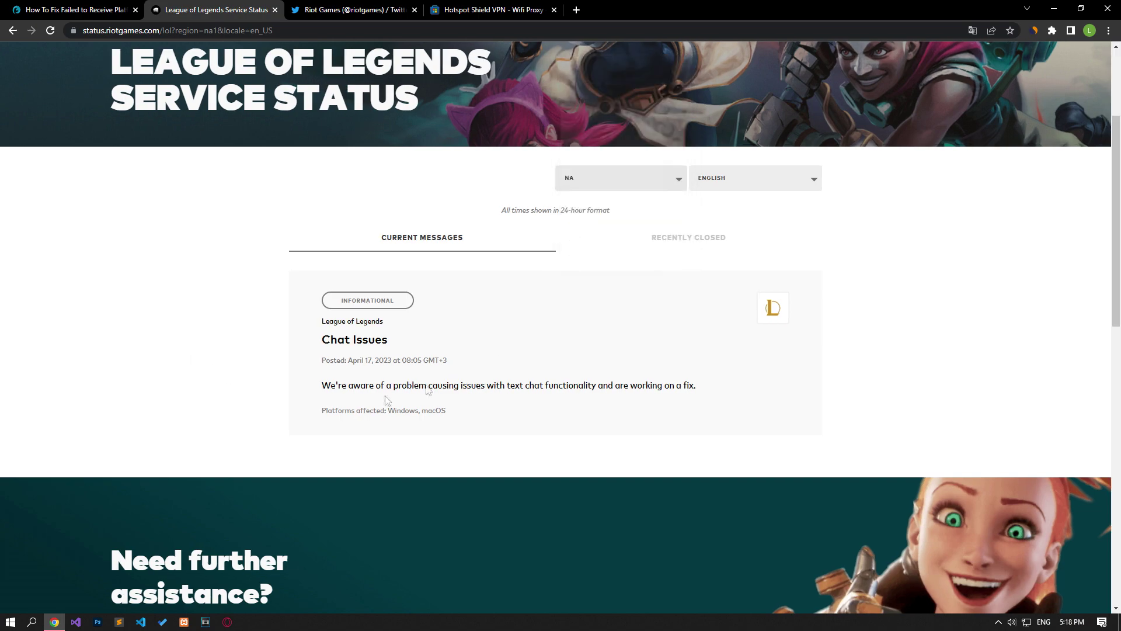
# Step: Scroll through the Riot Games Twitter profile's tweets for maintenance or outage news
pyautogui.click(357, 10)
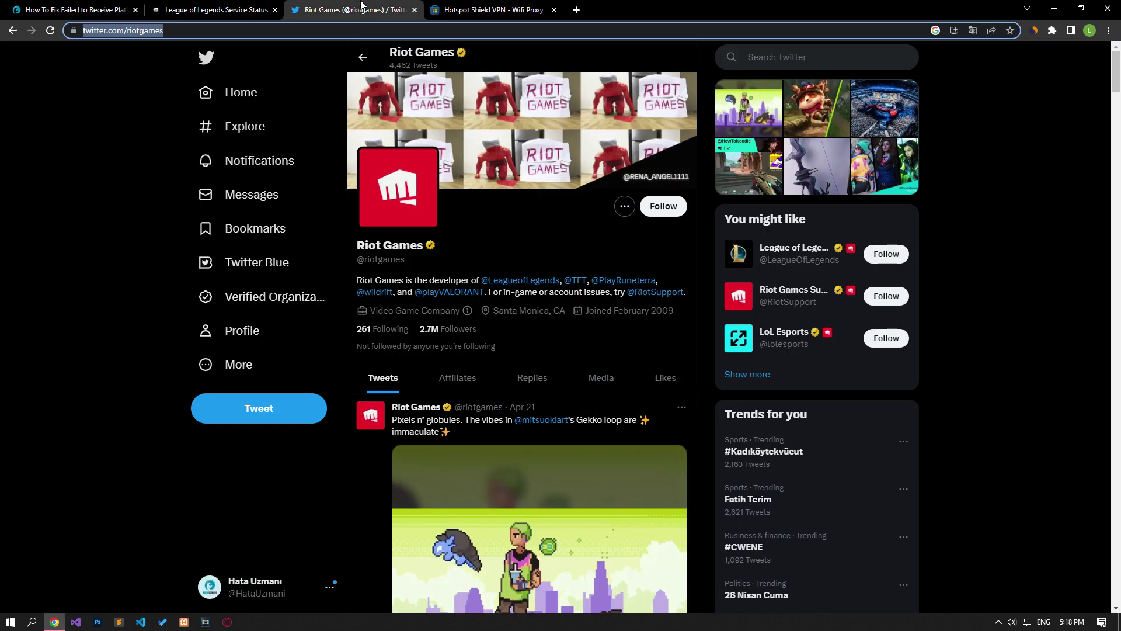
pyautogui.click(74, 9)
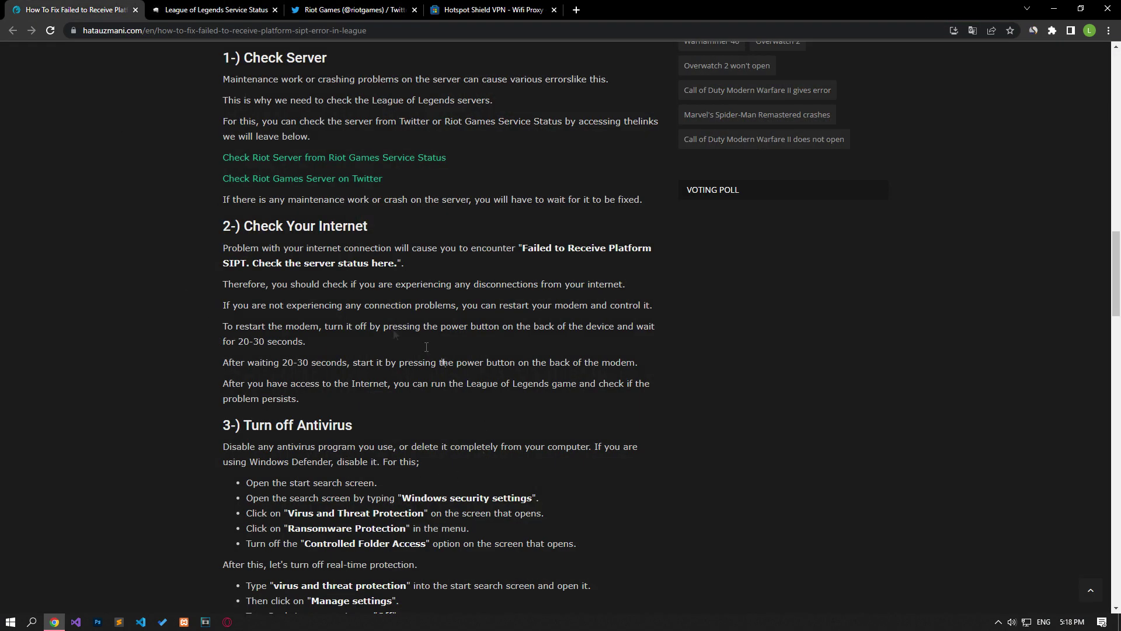
pyautogui.click(357, 9)
pyautogui.scroll(-15, 300, 328)
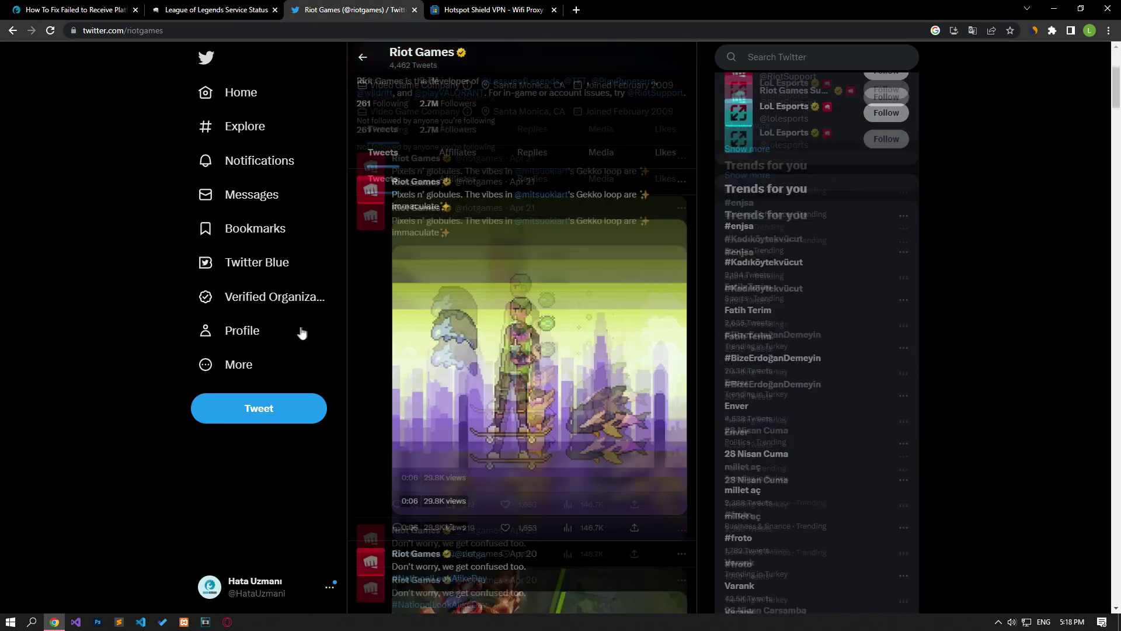
pyautogui.scroll(5, 137, 298)
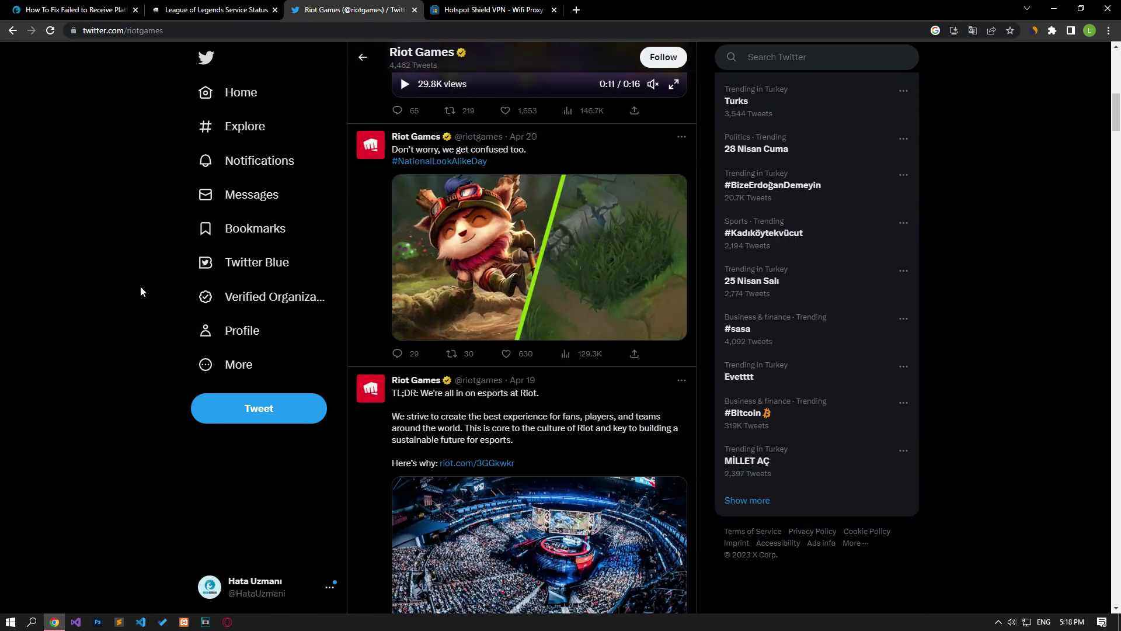
pyautogui.scroll(-10, 133, 275)
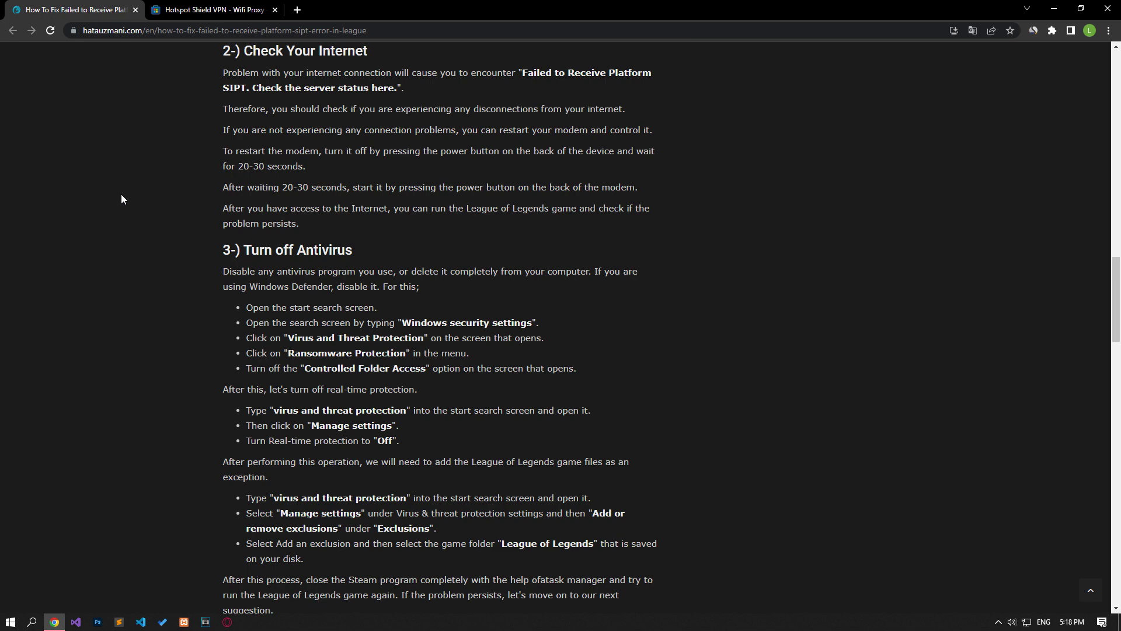
# Step: Scroll the fix guide down to the '3-) Turn off Antivirus' section
pyautogui.scroll(-3, 121, 194)
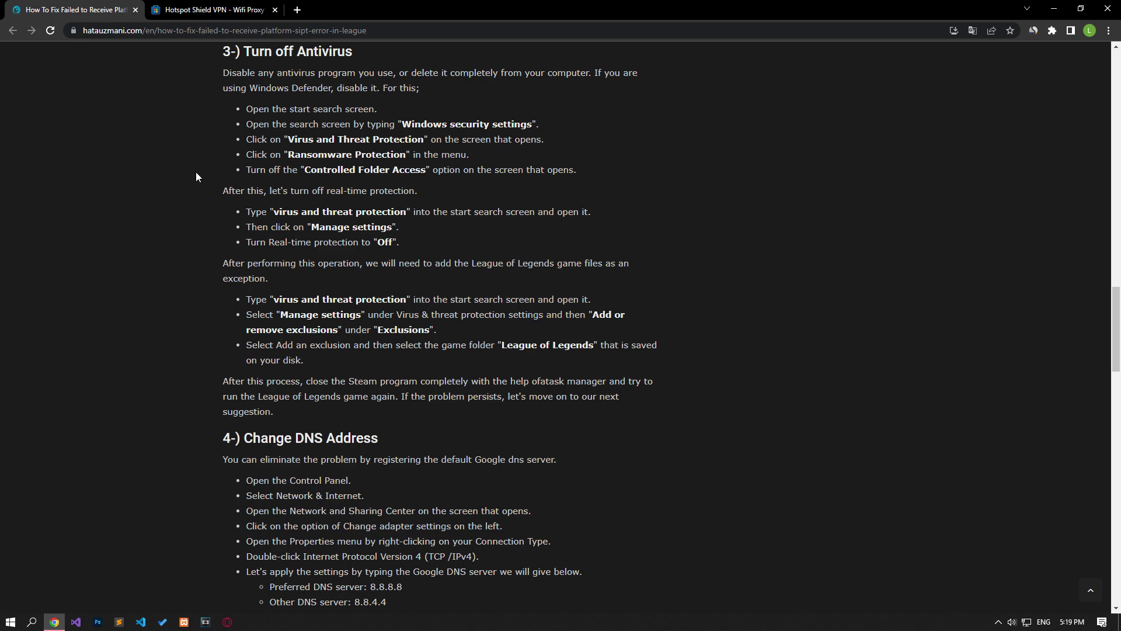
# Step: Open the Virus & threat protection settings from a 'vir' search, glancing at Controlled folder access
pyautogui.press('super')
pyautogui.write('vir')
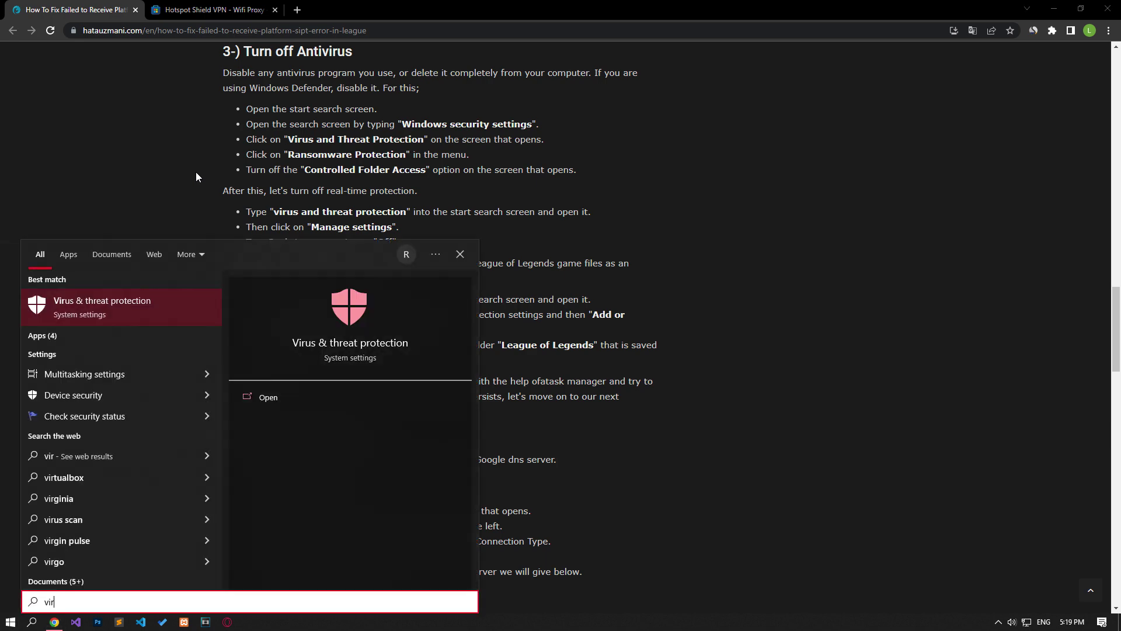
pyautogui.click(143, 300)
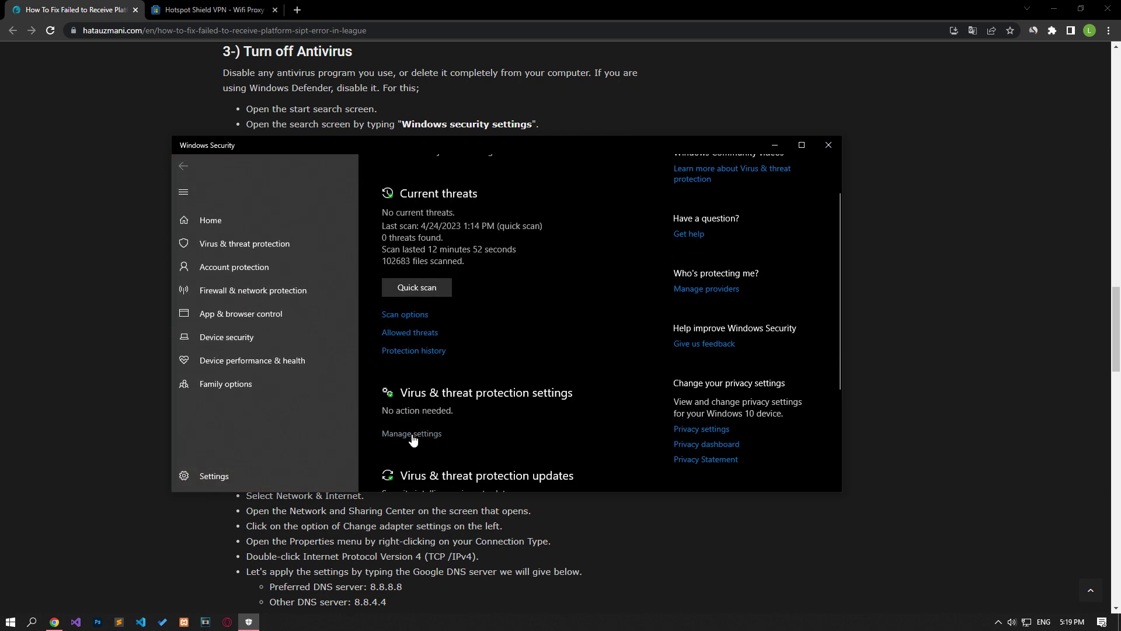
pyautogui.click(413, 439)
pyautogui.scroll(-6, 412, 328)
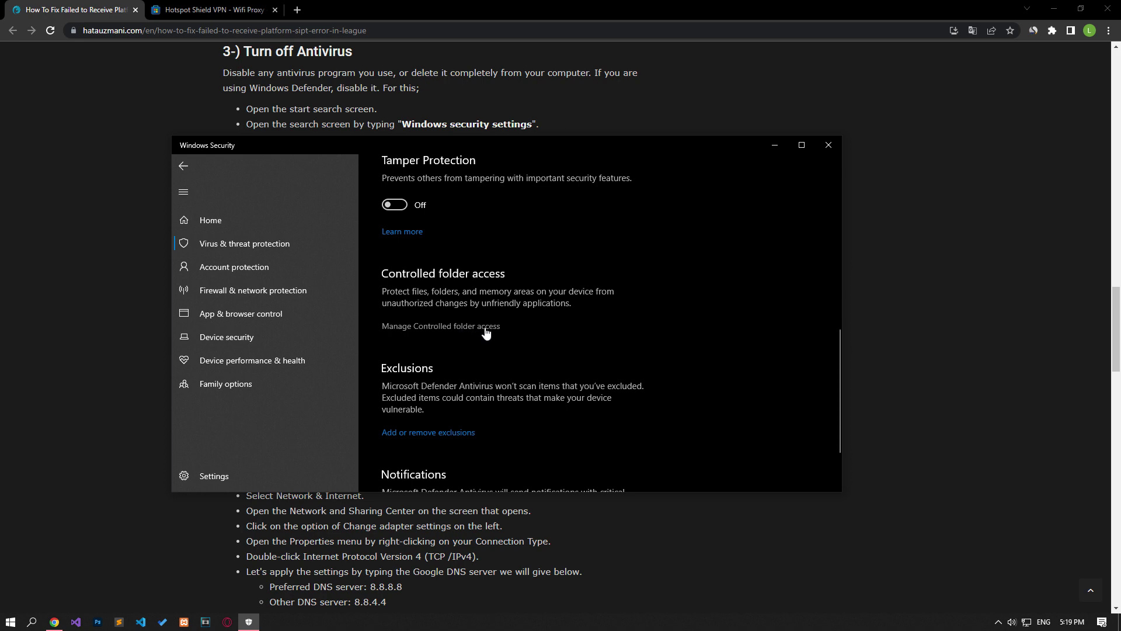
pyautogui.click(488, 326)
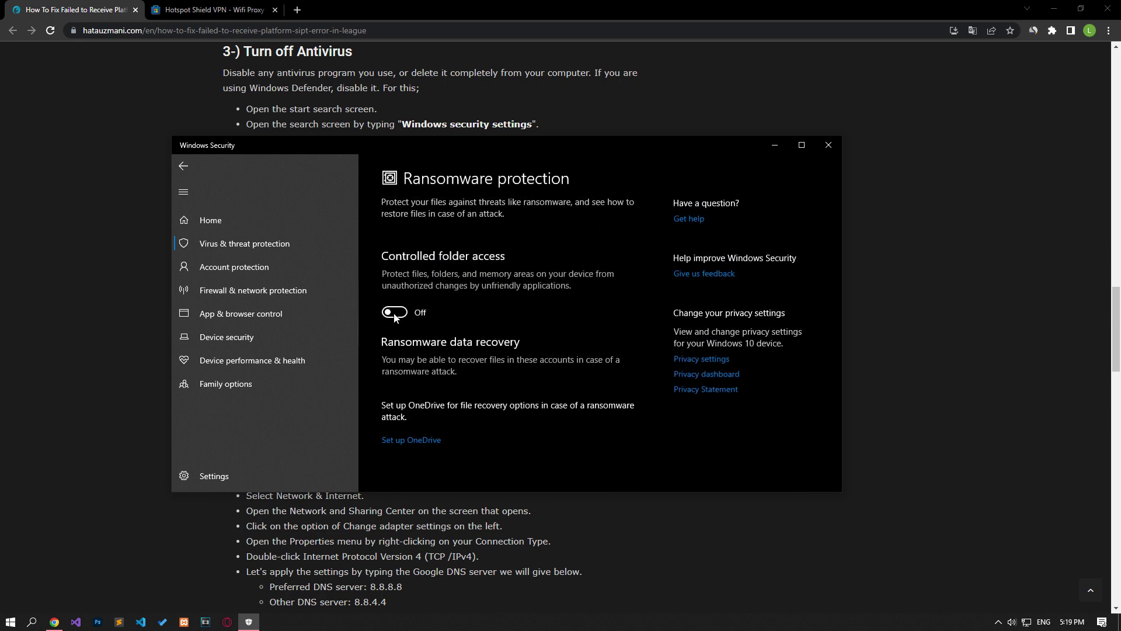
pyautogui.click(183, 165)
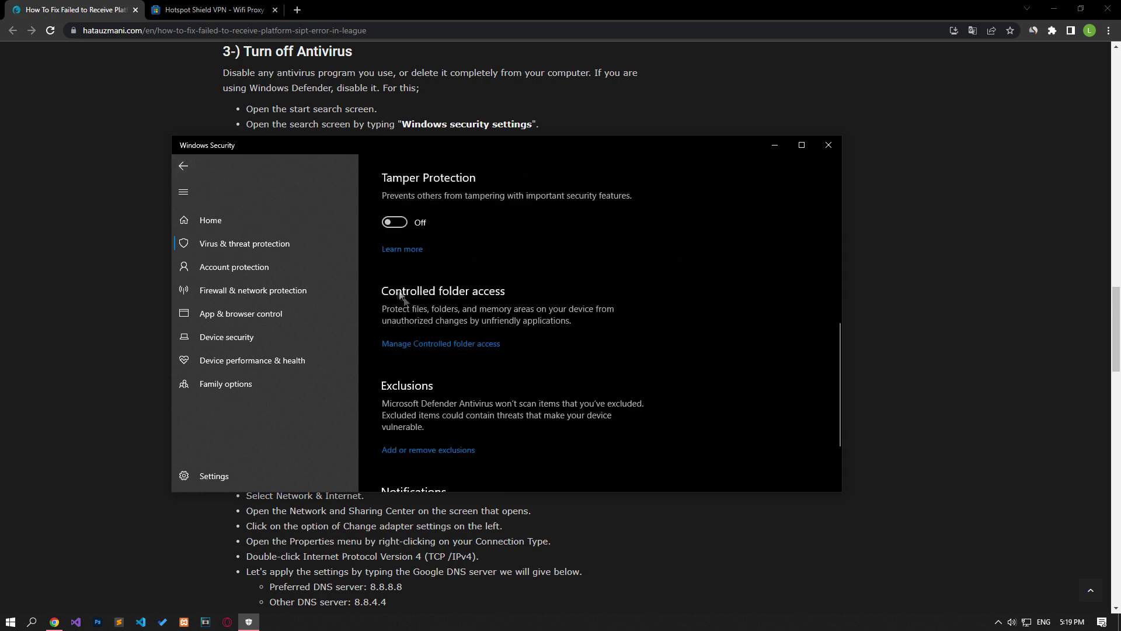
# Step: Turn Real-time protection off and go to the antivirus exclusions list
pyautogui.scroll(10, 420, 316)
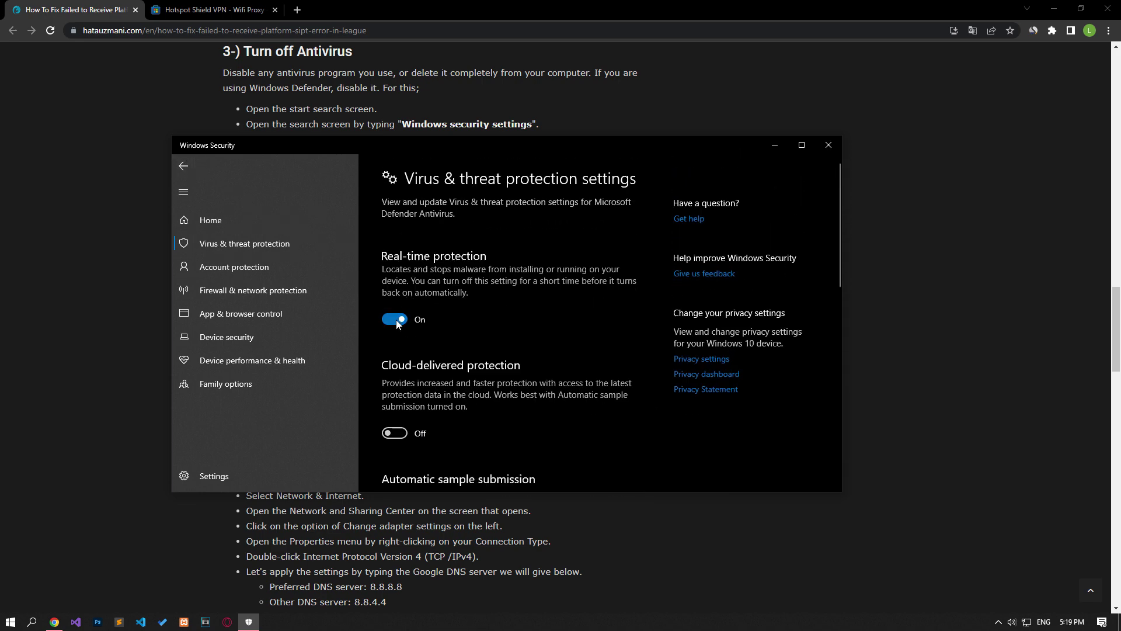
pyautogui.click(396, 321)
pyautogui.scroll(-10, 458, 351)
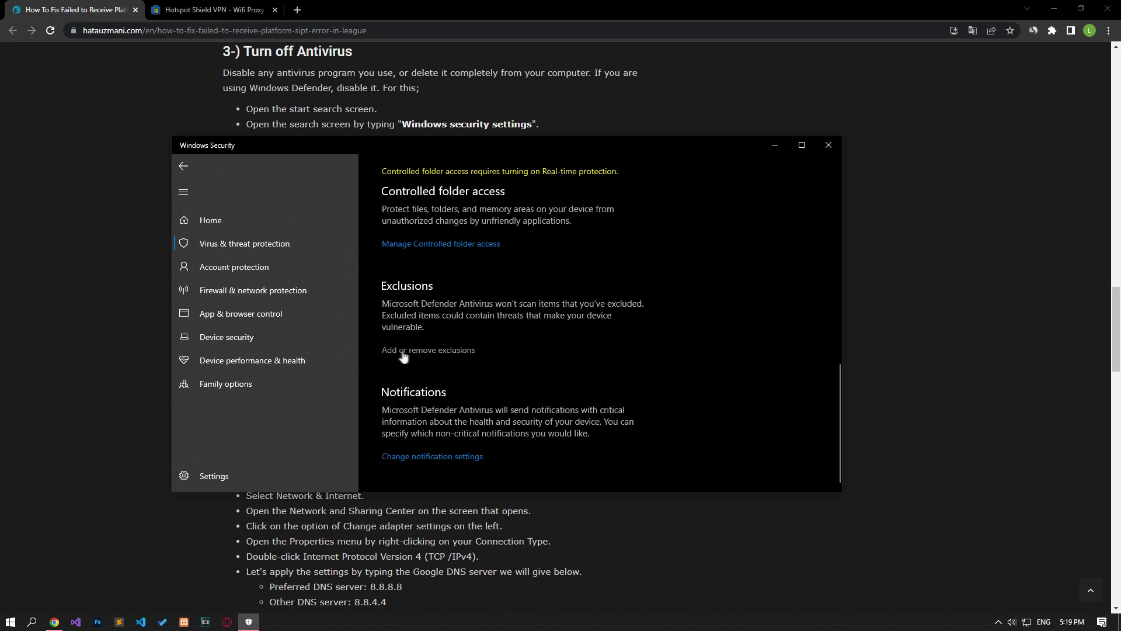
pyautogui.click(425, 353)
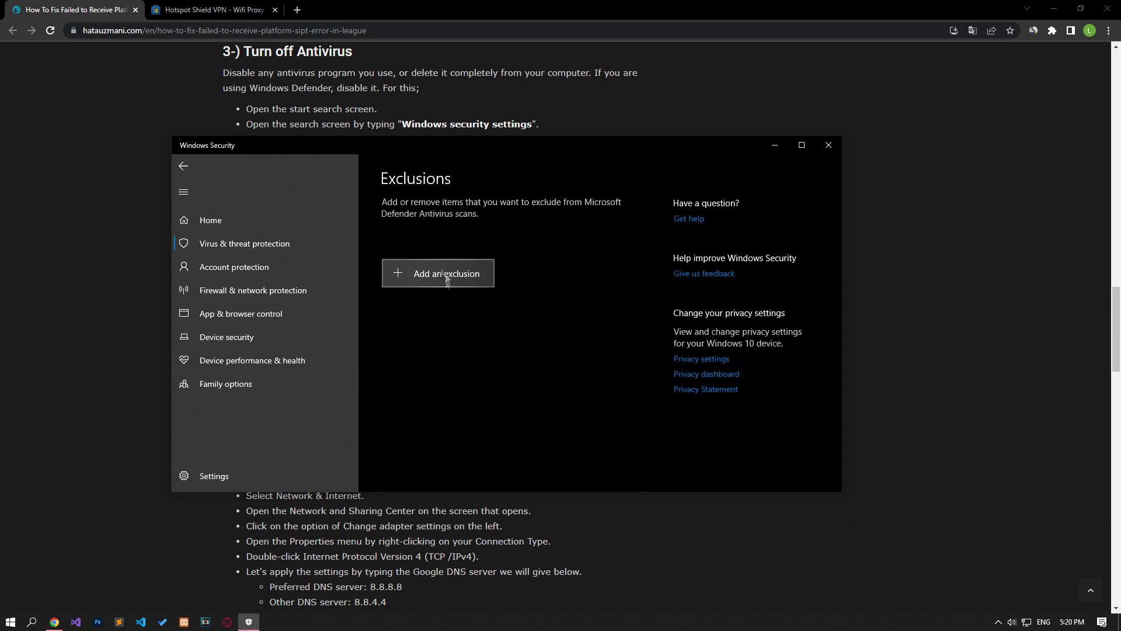
# Step: Add a folder exclusion for C:\Riot Games\League of Legends
pyautogui.click(432, 278)
pyautogui.click(444, 324)
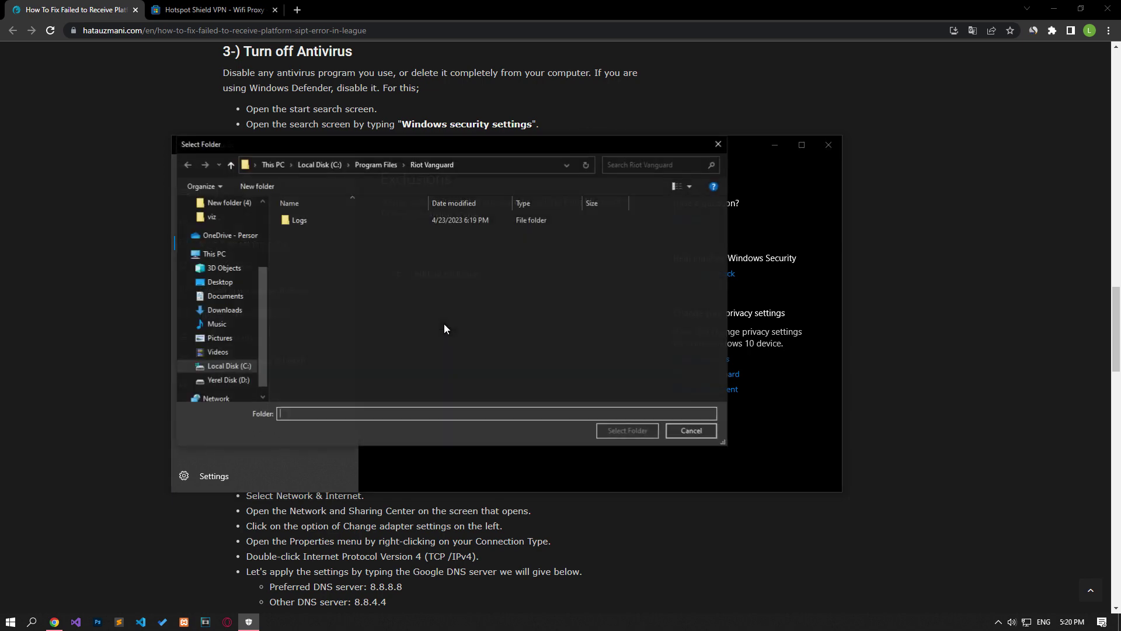
pyautogui.click(320, 165)
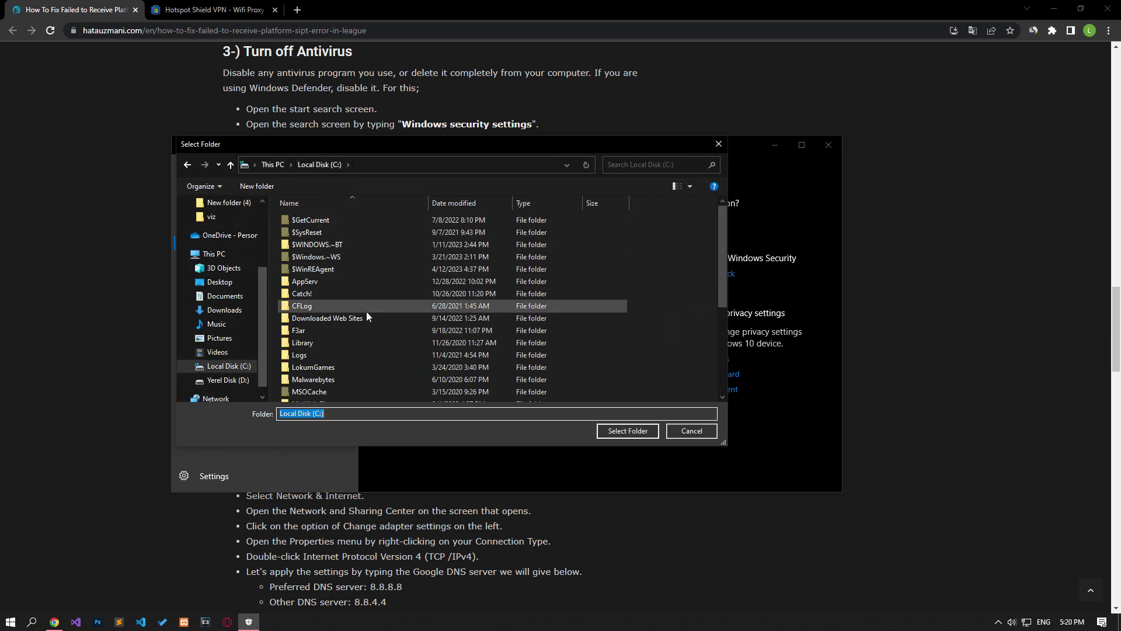
pyautogui.click(660, 311)
pyautogui.scroll(-4, 661, 313)
pyautogui.click(318, 336)
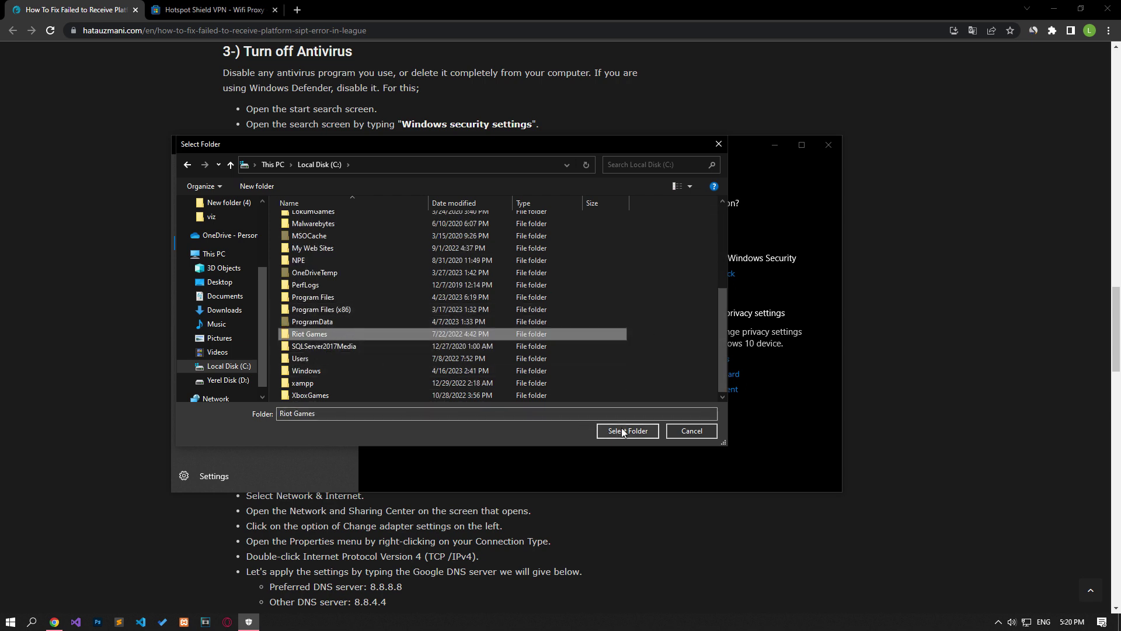
pyautogui.doubleClick(358, 335)
pyautogui.click(330, 222)
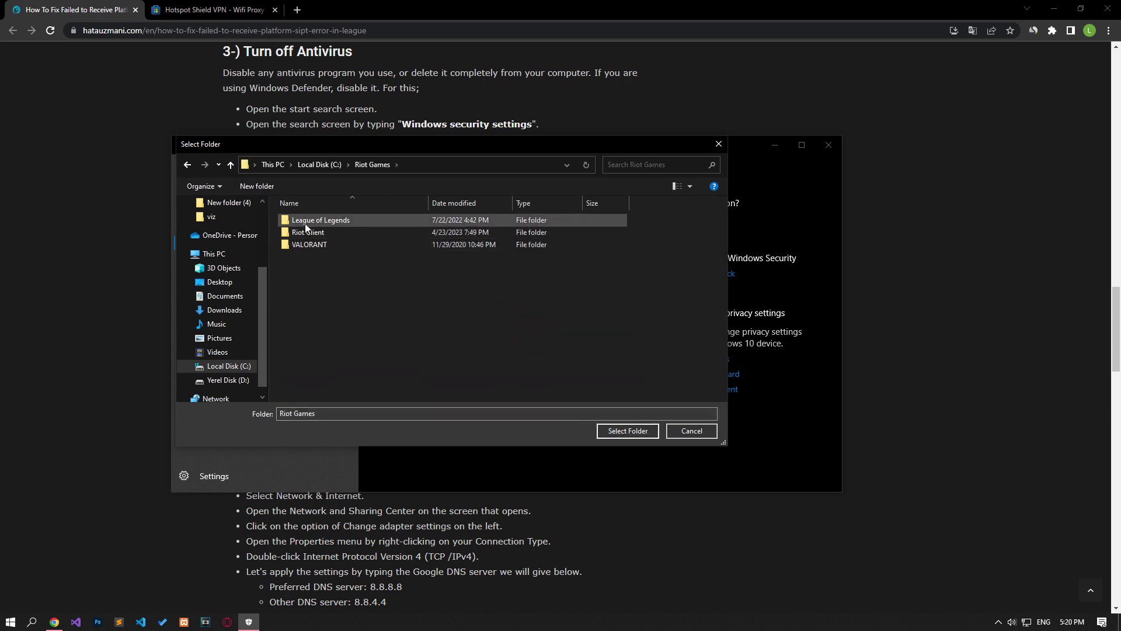
pyautogui.click(624, 433)
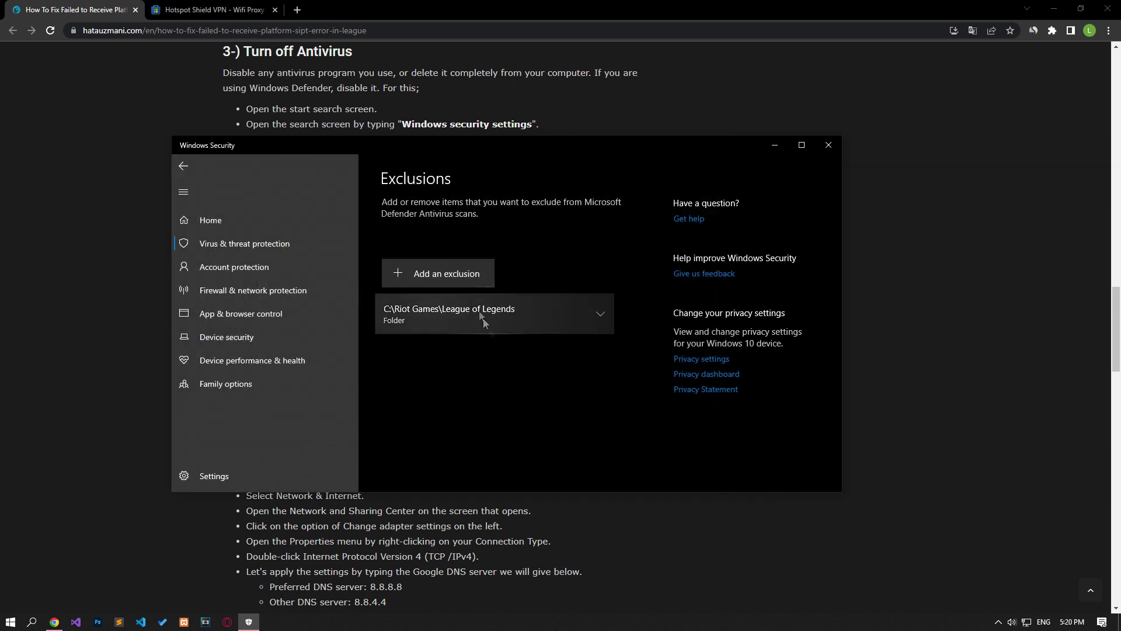
# Step: Add a folder exclusion for C:\Program Files\Riot Vanguard, then close Windows Security
pyautogui.click(450, 273)
pyautogui.click(437, 326)
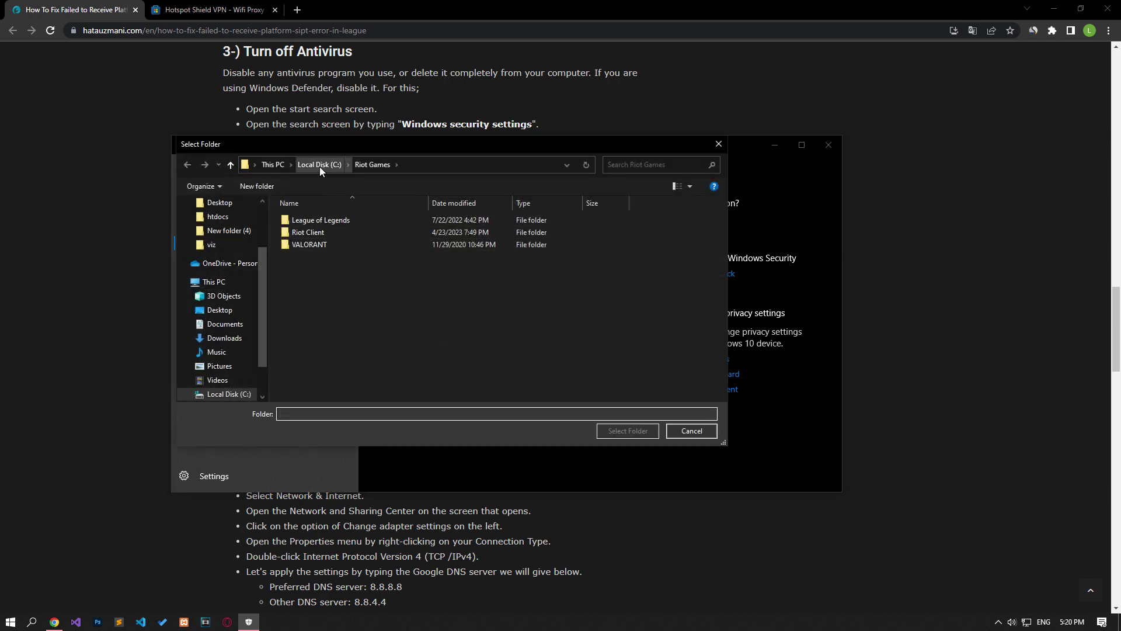
pyautogui.click(320, 164)
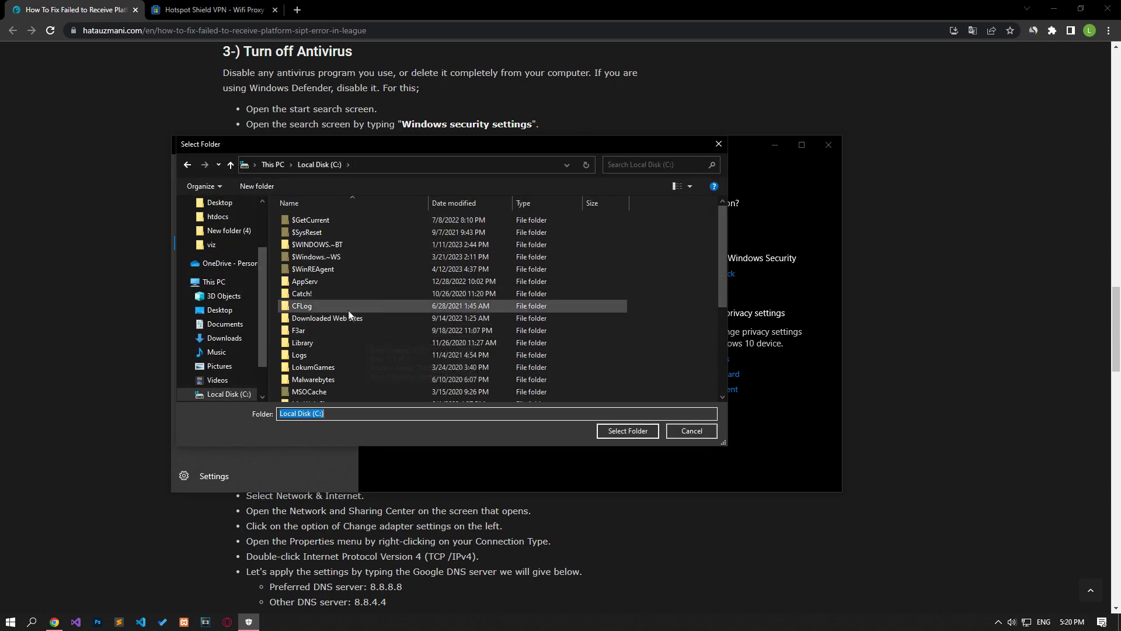
pyautogui.click(664, 313)
pyautogui.press('p')
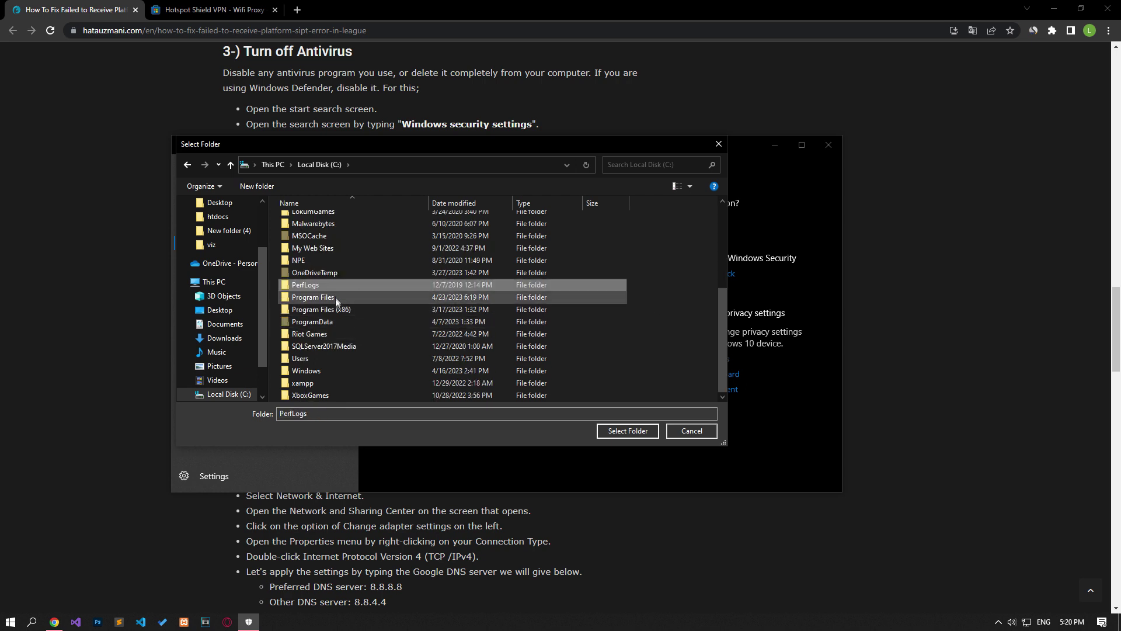
pyautogui.click(337, 302)
pyautogui.doubleClick(327, 298)
pyautogui.press('r')
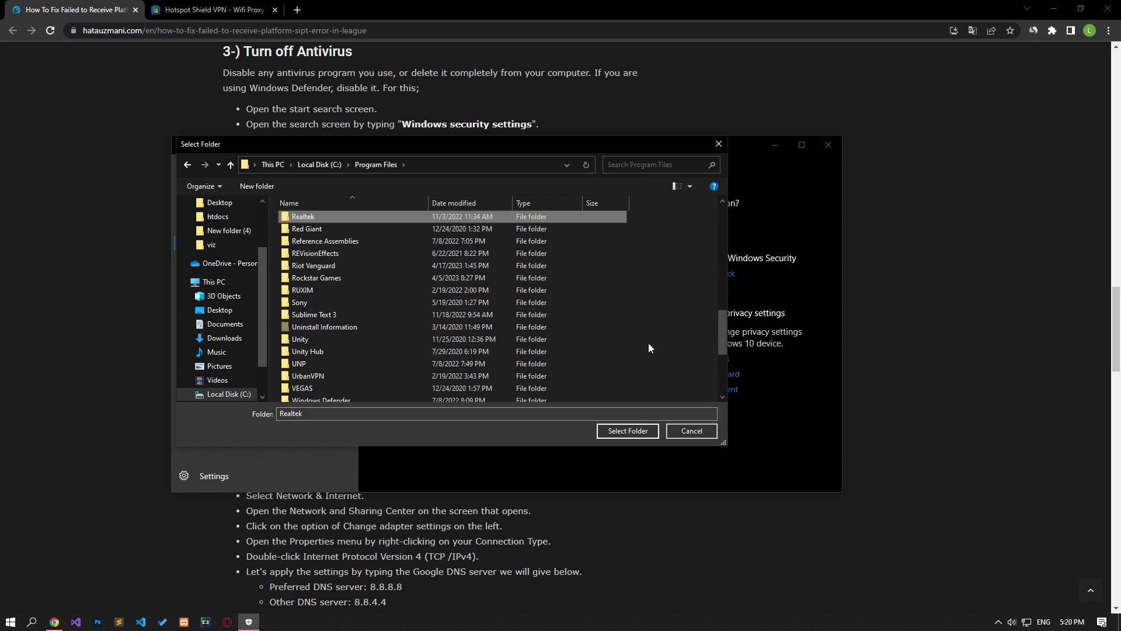
pyautogui.press('r')
pyautogui.press('r')
pyautogui.press('r')
pyautogui.press('r')
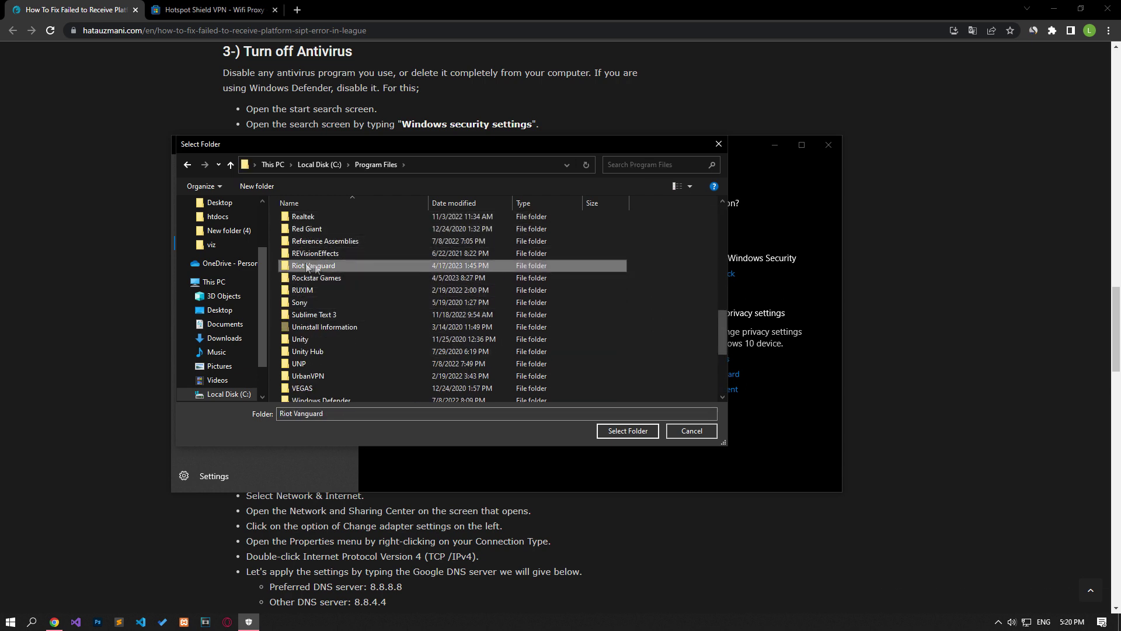
pyautogui.click(619, 431)
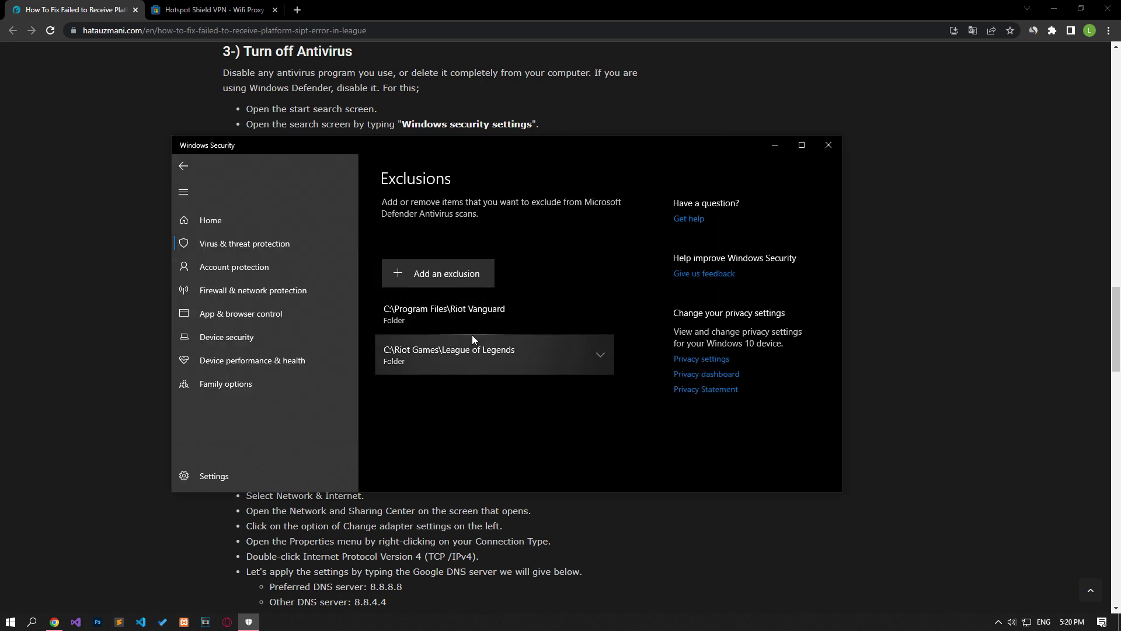
pyautogui.click(827, 146)
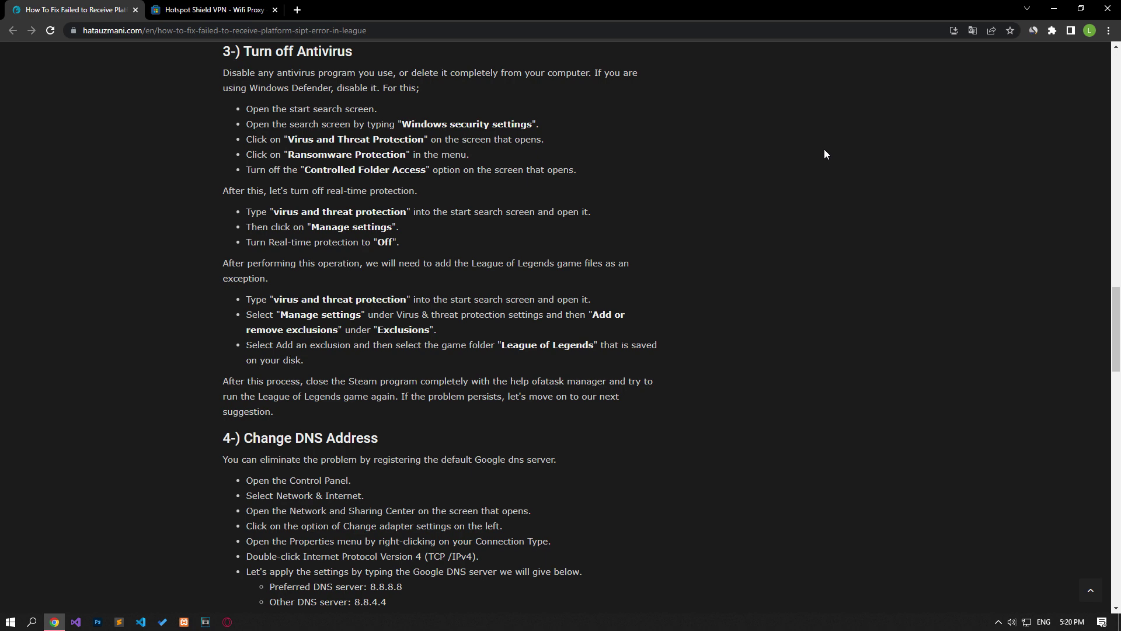
# Step: Reach the Ethernet connection's IPv4 properties through Control Panel's Network and Sharing Center
pyautogui.scroll(-6, 170, 221)
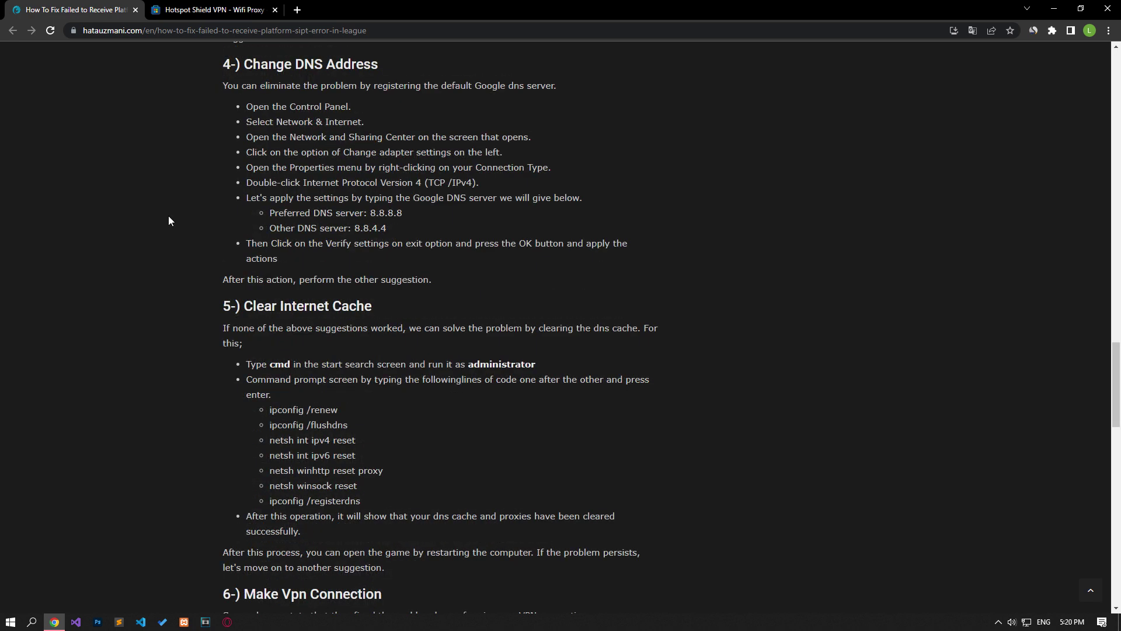
pyautogui.press('super')
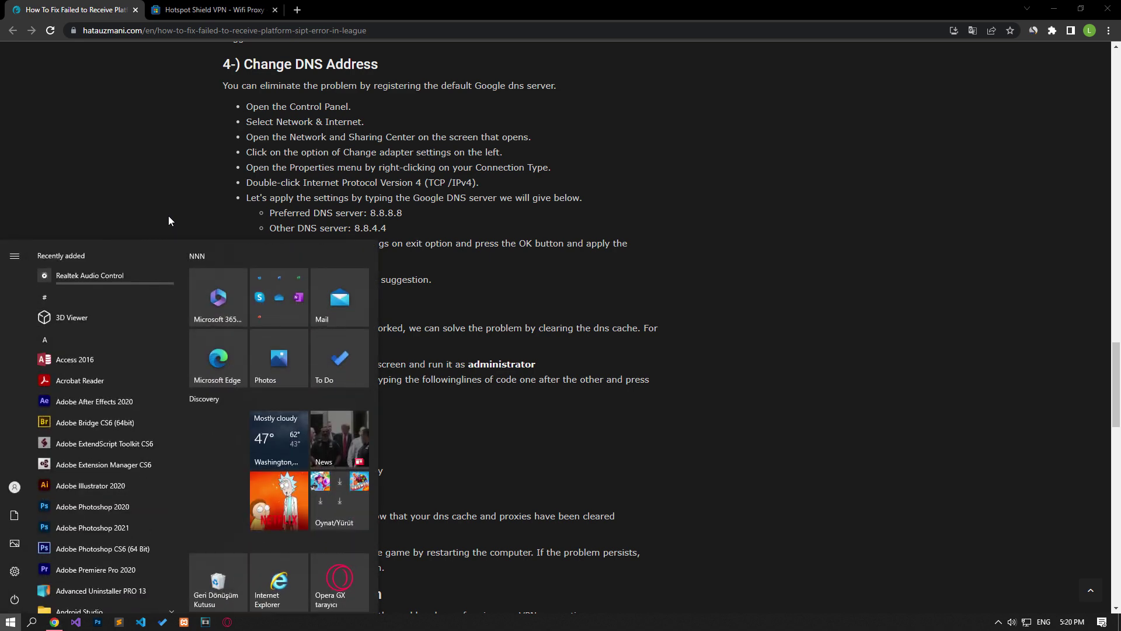
pyautogui.write('c')
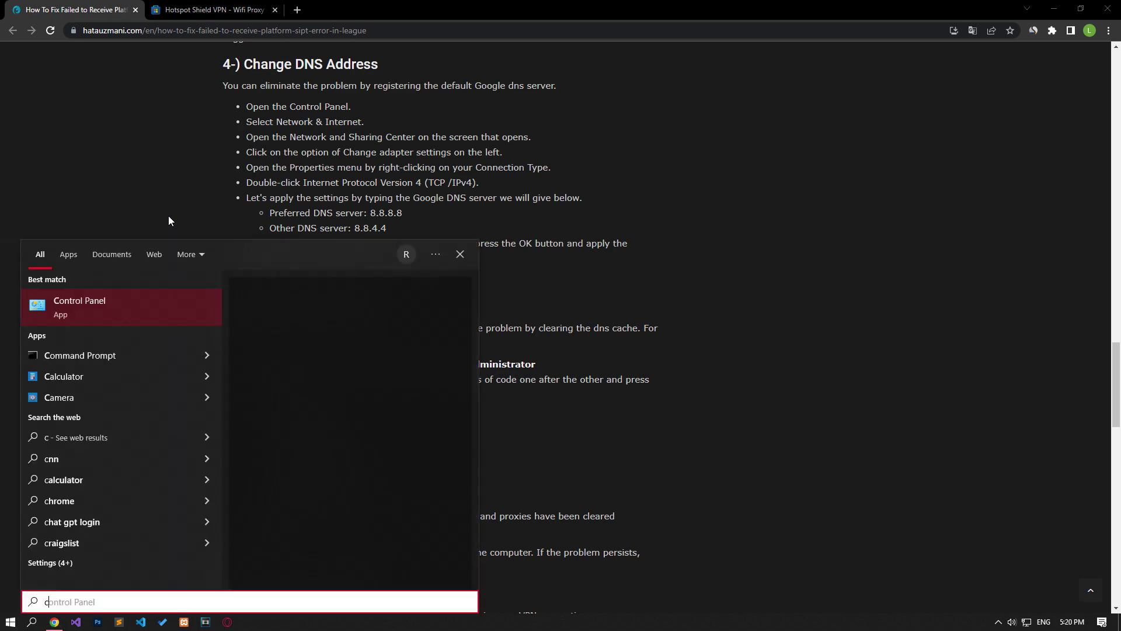
pyautogui.click(89, 305)
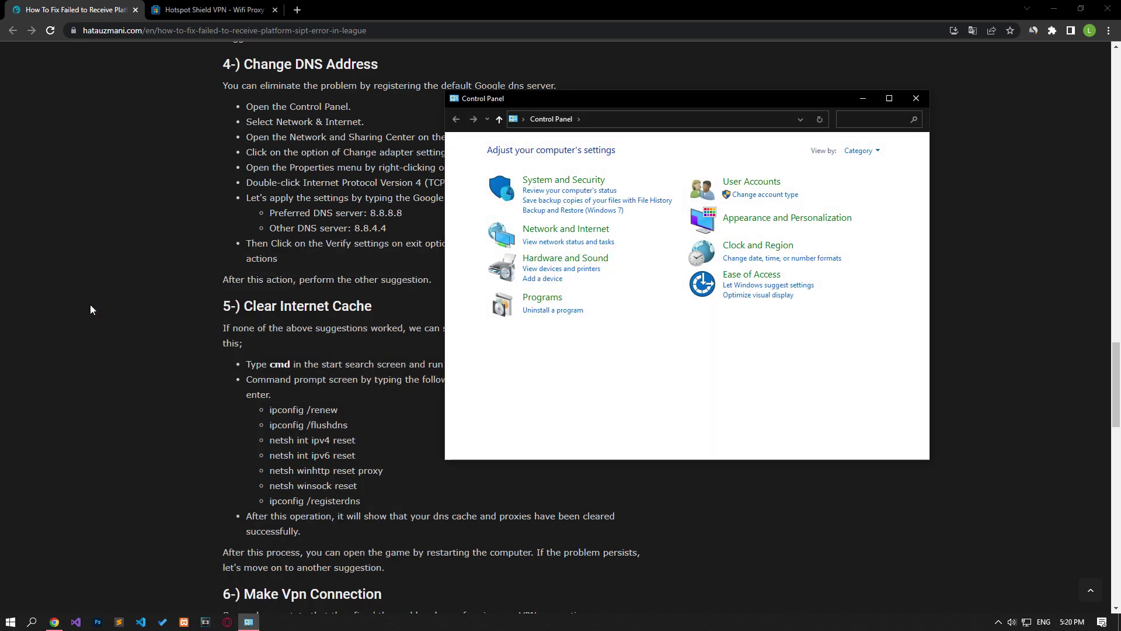
pyautogui.click(596, 231)
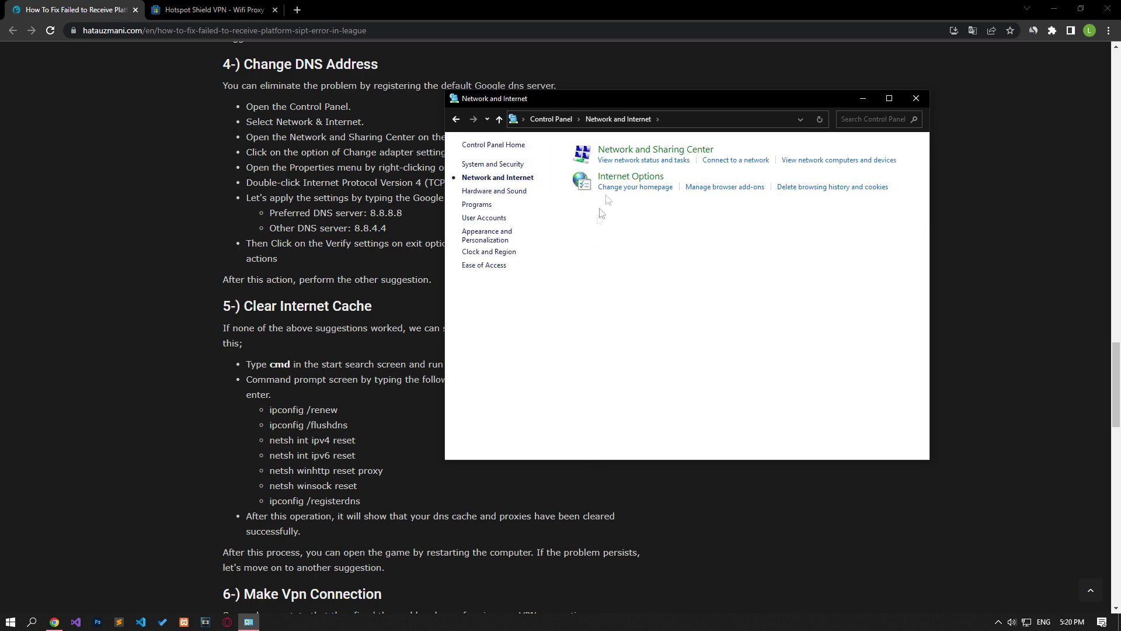
pyautogui.click(635, 151)
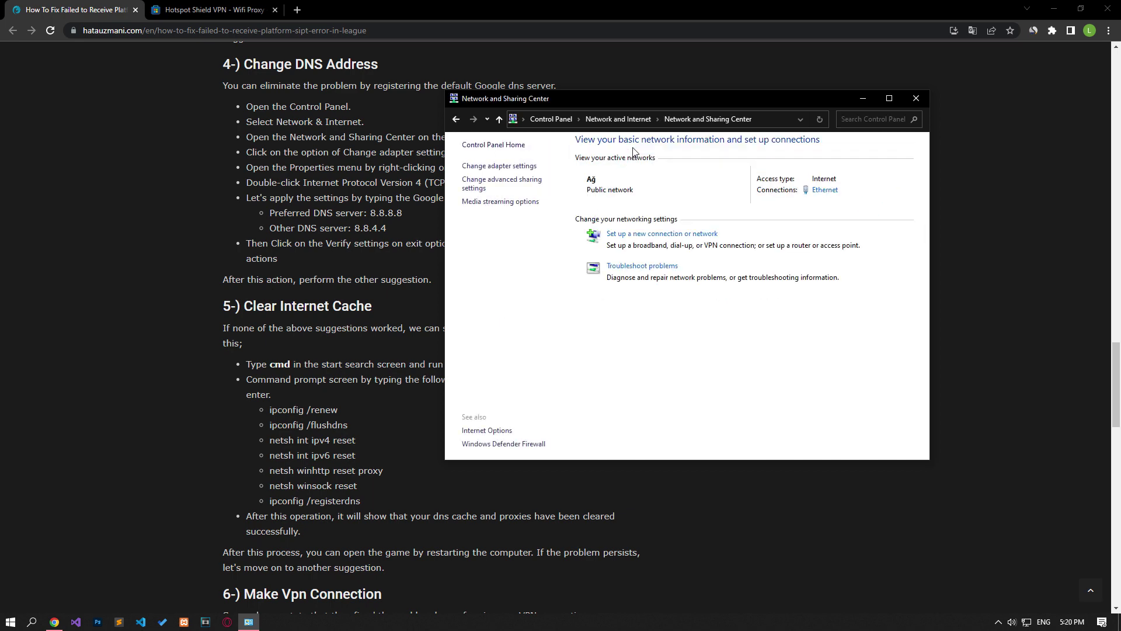
pyautogui.click(822, 191)
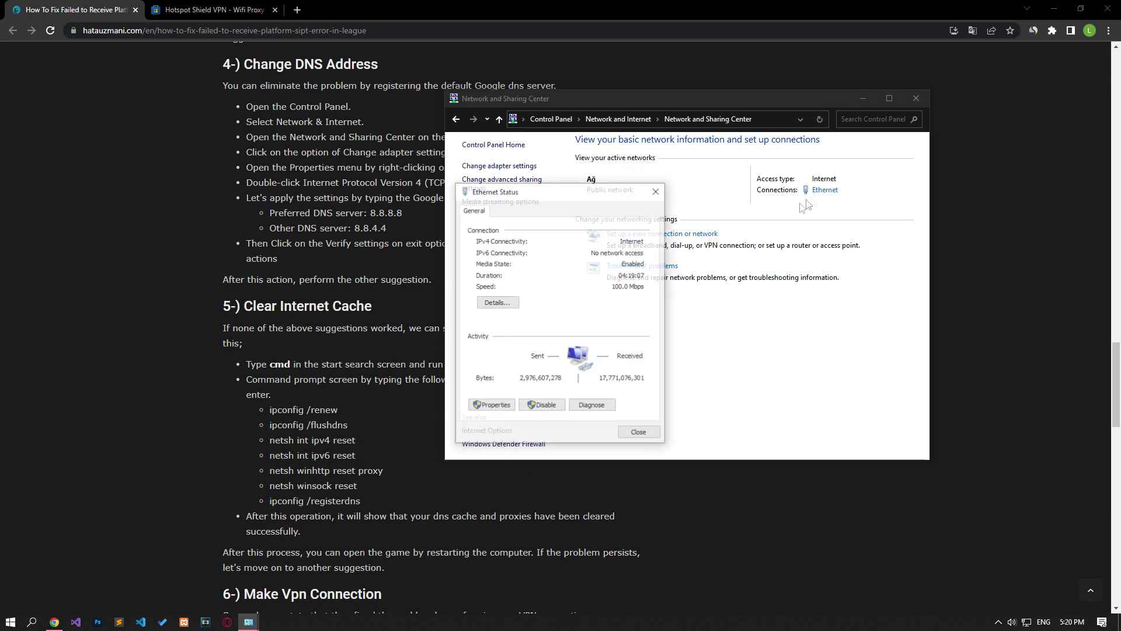
pyautogui.click(497, 407)
pyautogui.click(544, 336)
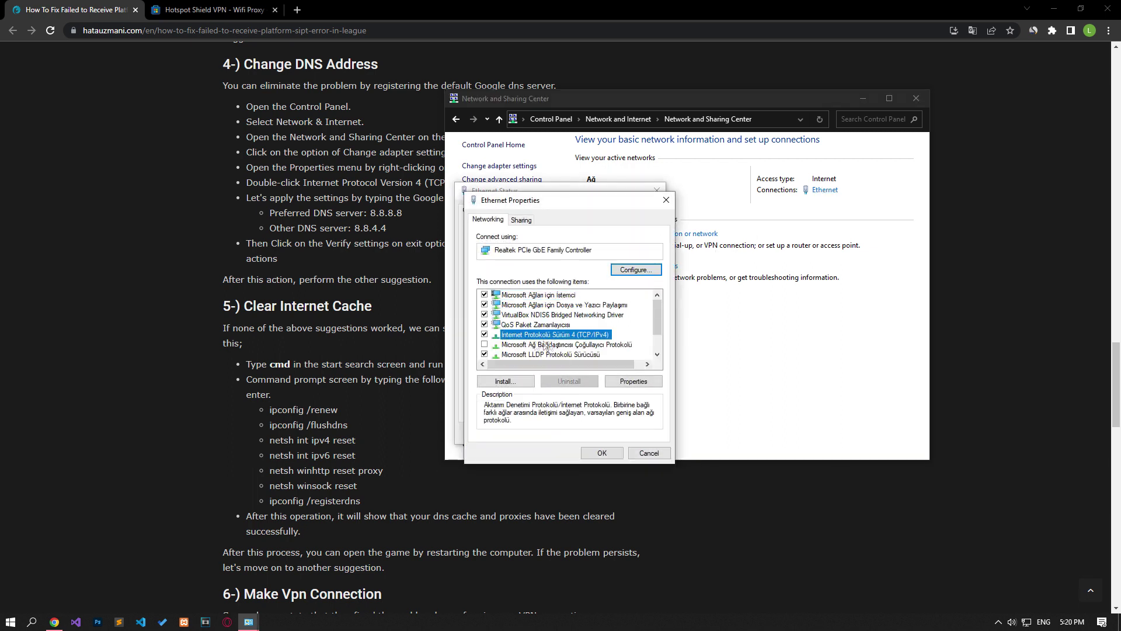
pyautogui.doubleClick(544, 336)
# Step: Set the IPv4 DNS servers to 8.8.8.8 and 8.8.4.4 and save
pyautogui.click(524, 408)
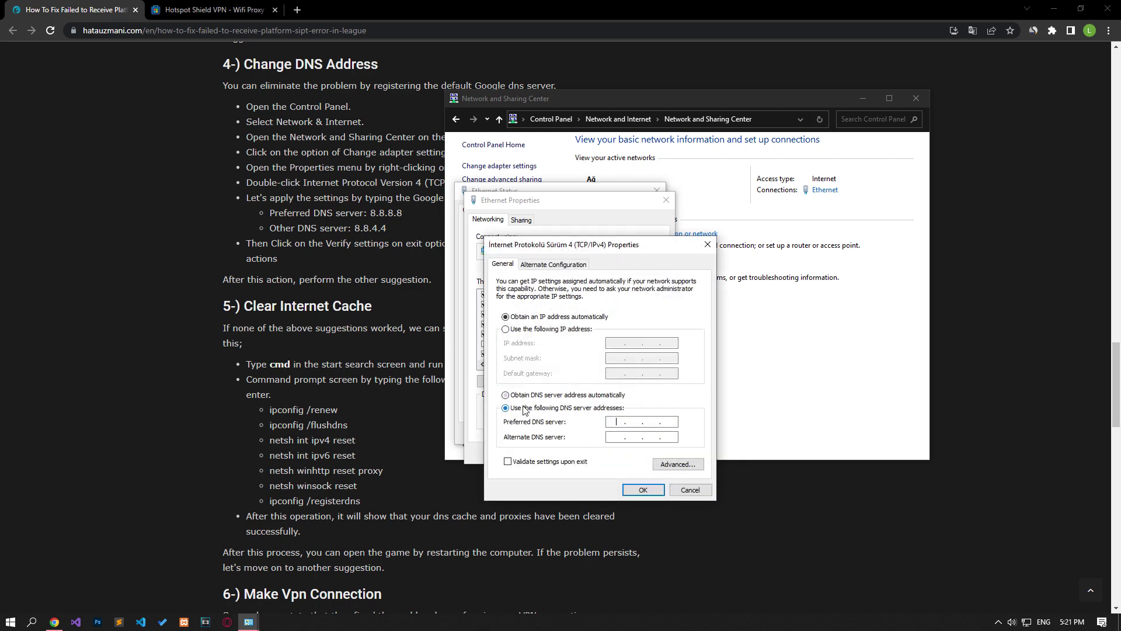
pyautogui.write('8.8.8.8')
pyautogui.click(642, 490)
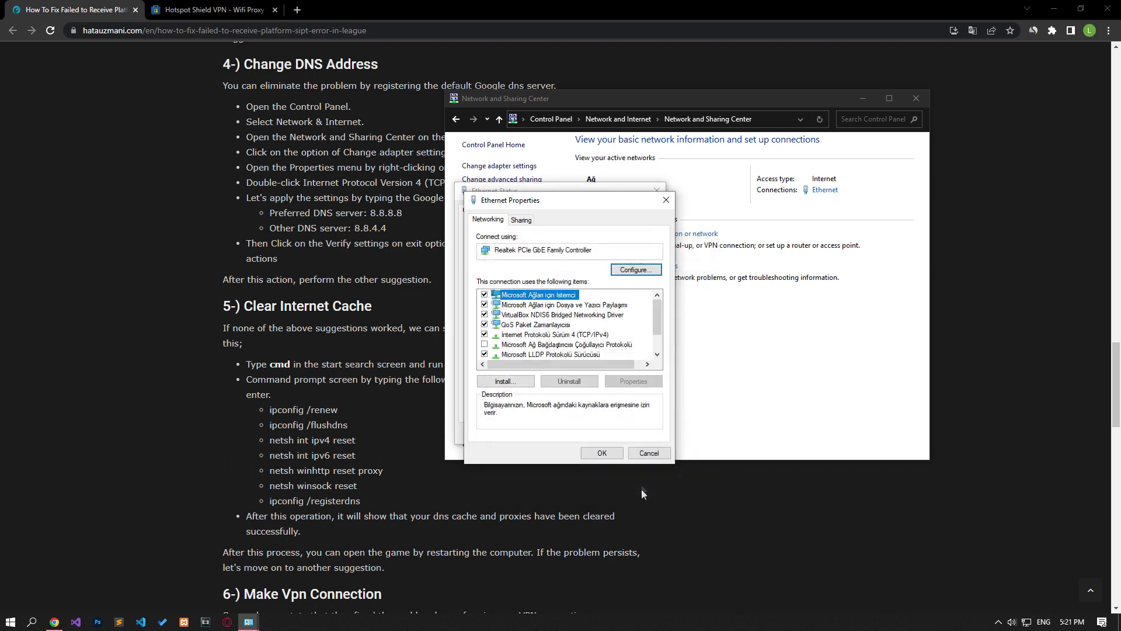
# Step: Uncheck TCP/IPv6 in Ethernet Properties, apply it, and close Ethernet Status
pyautogui.scroll(-1, 528, 336)
pyautogui.click(574, 335)
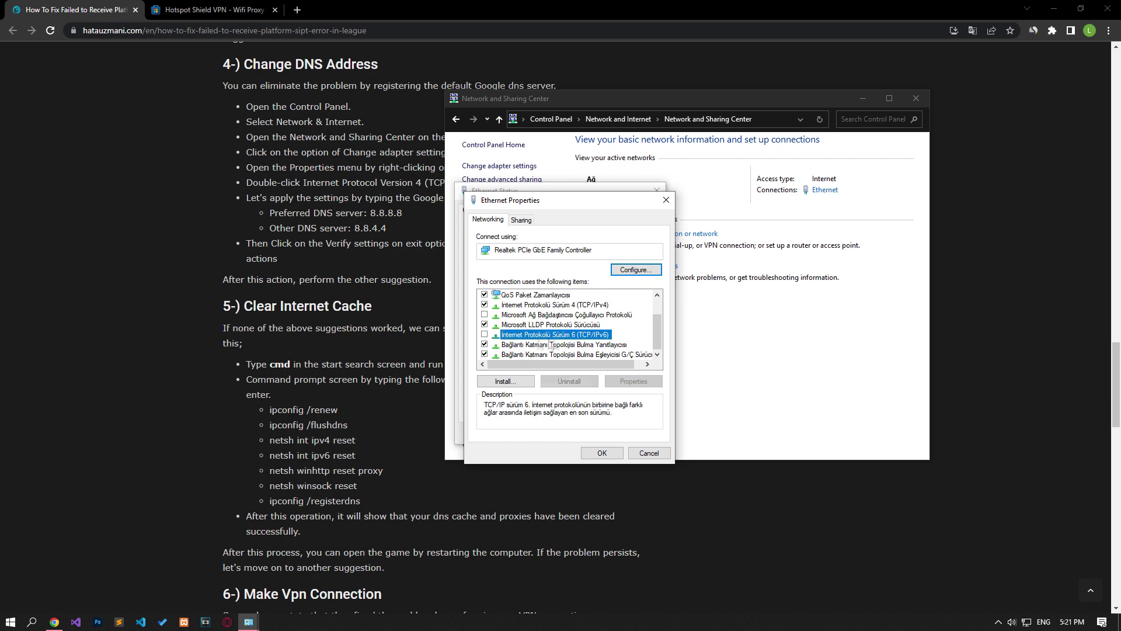
pyautogui.click(486, 335)
pyautogui.click(609, 457)
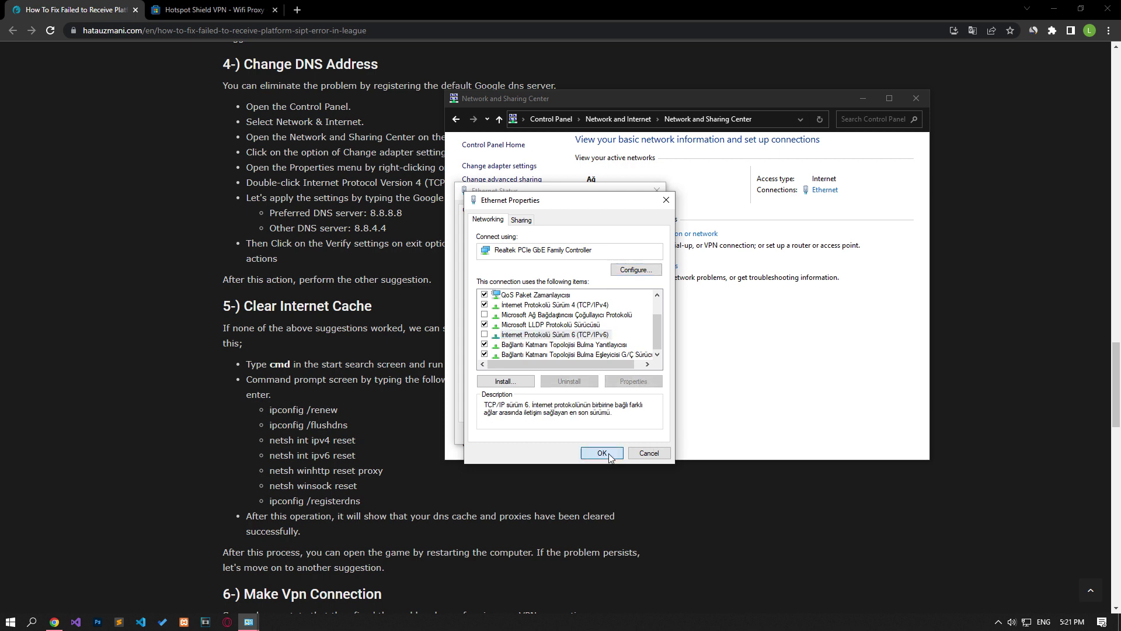
pyautogui.click(636, 437)
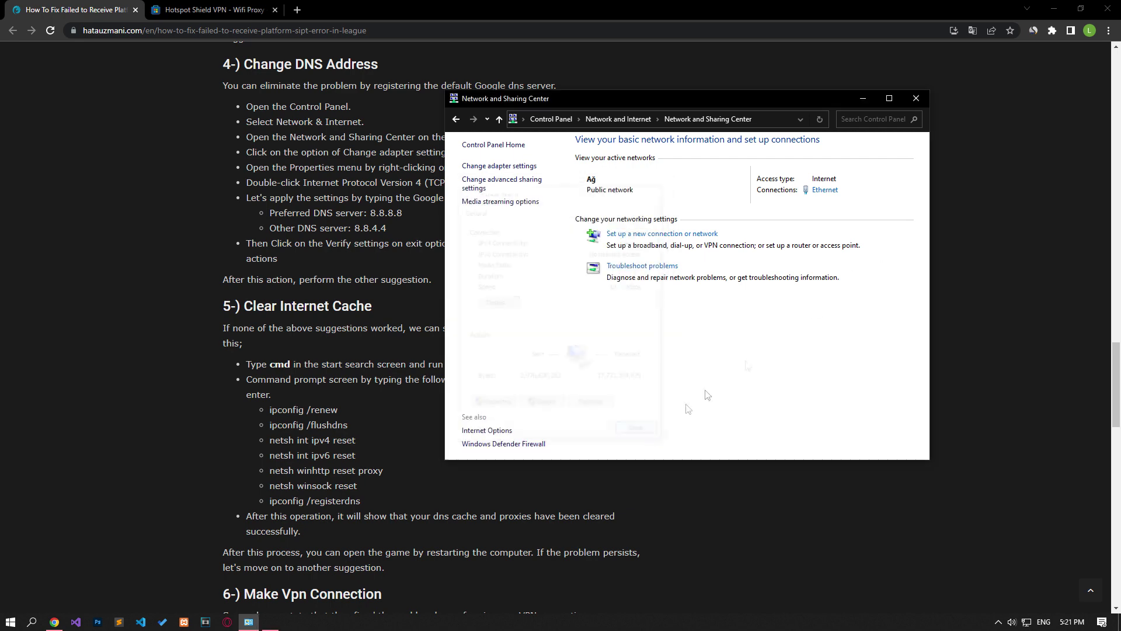
# Step: Close Network and Sharing Center and launch Command Prompt as administrator via 'cmd'
pyautogui.click(927, 98)
pyautogui.click(2, 624)
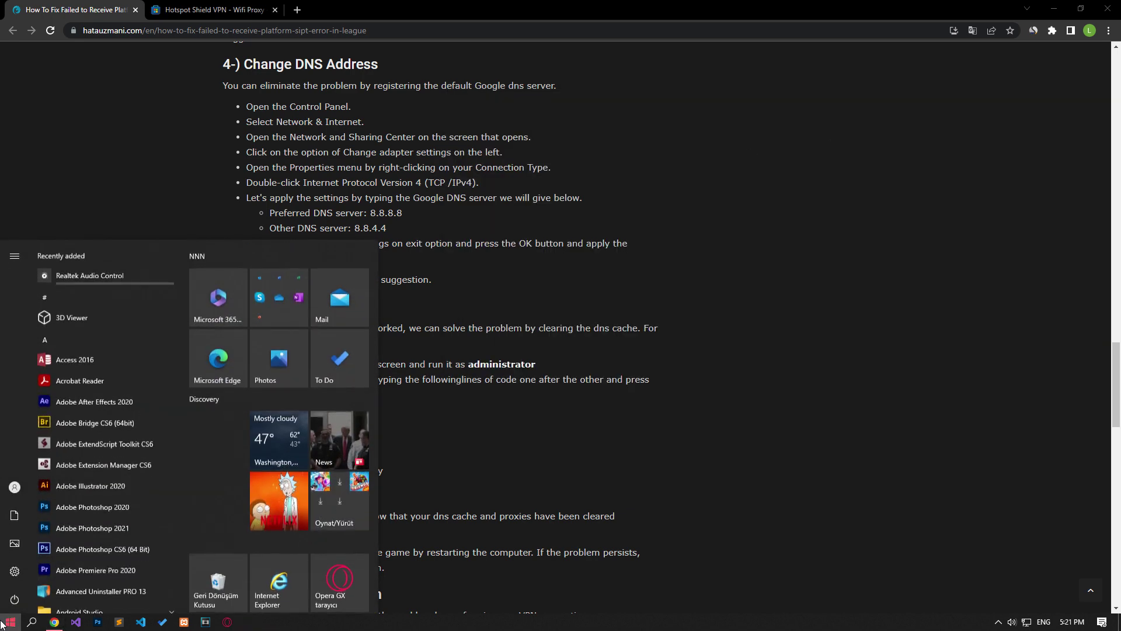
pyautogui.write('cmd')
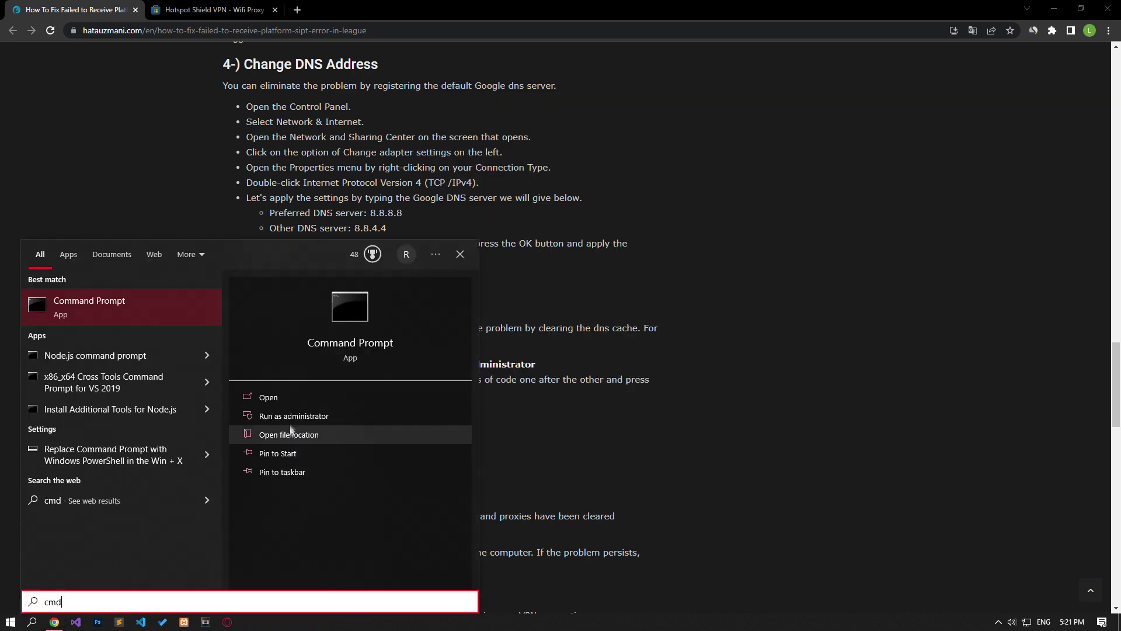
pyautogui.click(291, 417)
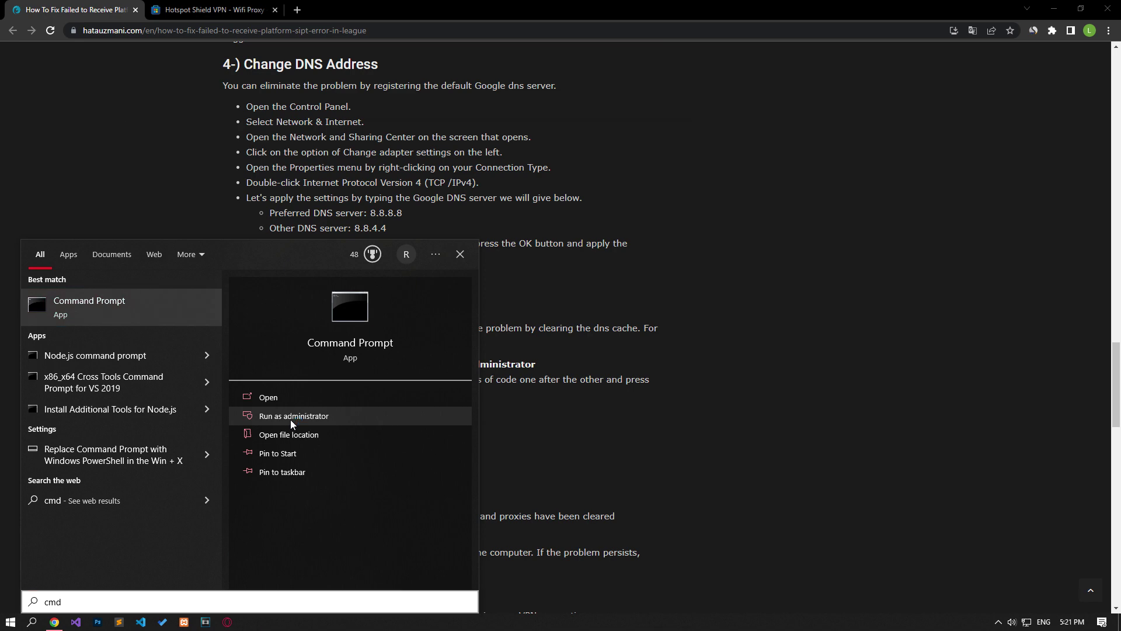
# Step: Run ipconfig /renew and ipconfig /flushdns, copied from the article
pyautogui.tripleClick(293, 412)
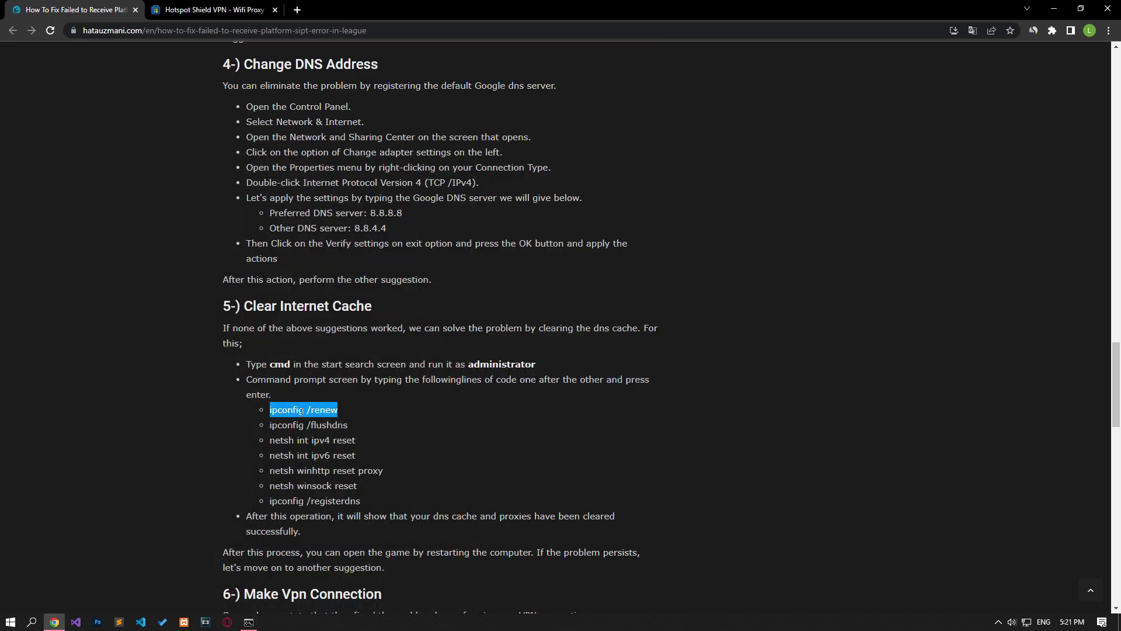
pyautogui.hotkey('ctrl', 'c')
pyautogui.hotkey('alt', 'Tab')
pyautogui.hotkey('ctrl', 'v')
pyautogui.press('Return')
pyautogui.tripleClick(293, 426)
pyautogui.hotkey('ctrl', 'c')
pyautogui.hotkey('alt', 'Tab')
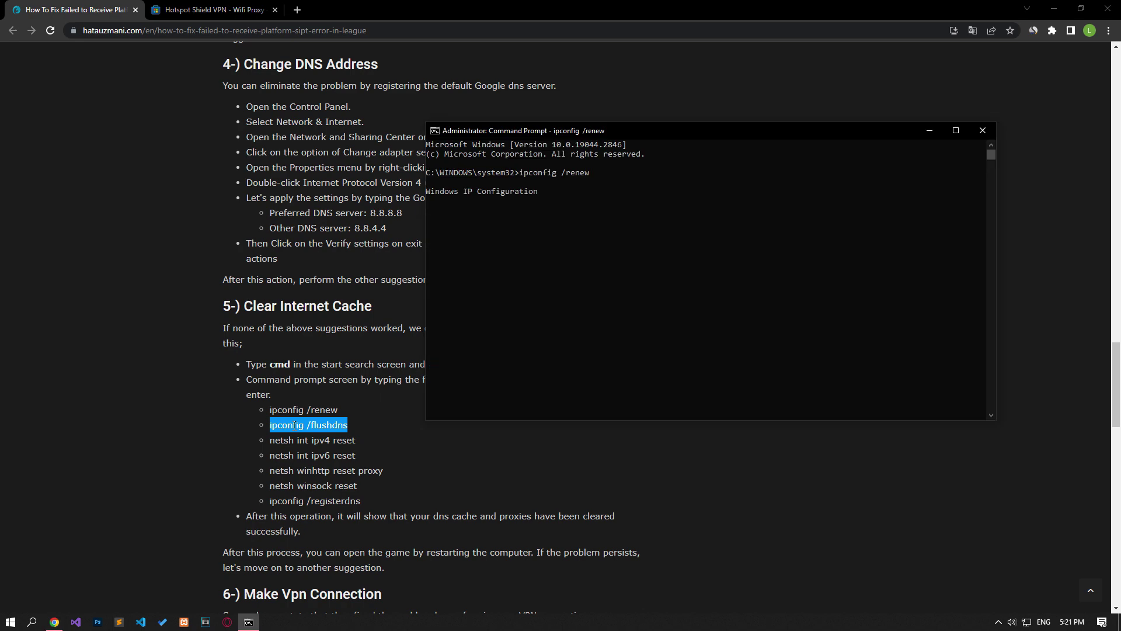
pyautogui.hotkey('ctrl', 'v')
pyautogui.press('Return')
# Step: Run the netsh int ipv4 reset, netsh int ipv6 reset and netsh winhttp reset proxy commands
pyautogui.tripleClick(298, 440)
pyautogui.hotkey('ctrl', 'c')
pyautogui.hotkey('alt', 'Tab')
pyautogui.hotkey('ctrl', 'v')
pyautogui.press('Return')
pyautogui.tripleClick(300, 456)
pyautogui.hotkey('ctrl', 'c')
pyautogui.hotkey('alt', 'Tab')
pyautogui.hotkey('ctrl', 'v')
pyautogui.press('Return')
pyautogui.tripleClick(307, 471)
# Step: Run netsh winsock reset and ipconfig /registerdns
pyautogui.hotkey('ctrl', 'c')
pyautogui.hotkey('alt', 'Tab')
pyautogui.hotkey('ctrl', 'v')
pyautogui.press('Return')
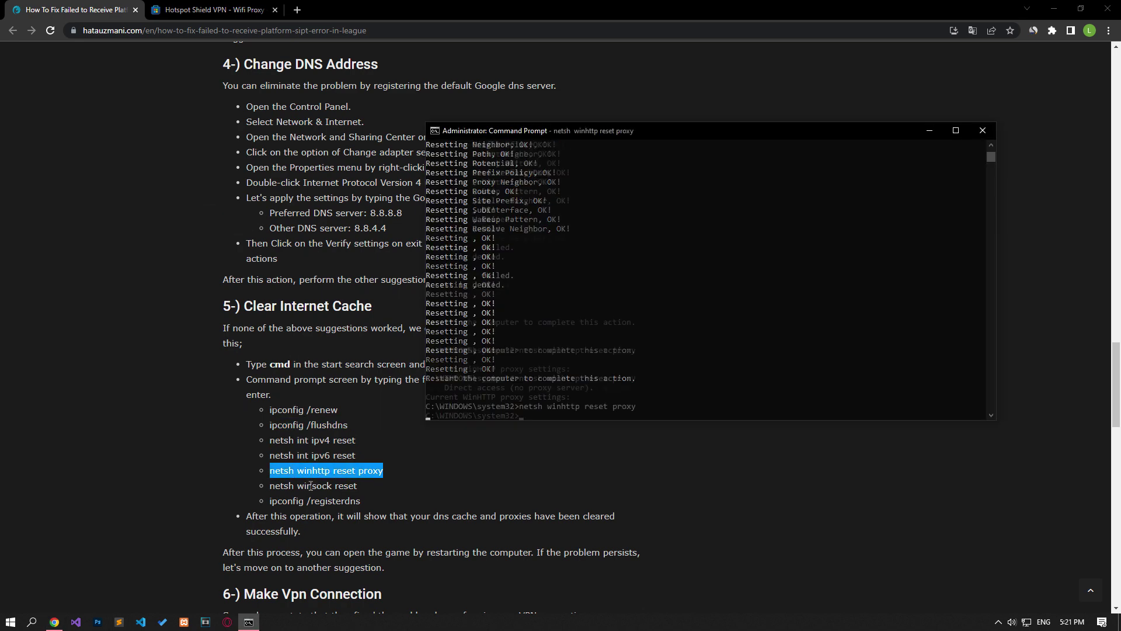
pyautogui.tripleClick(311, 486)
pyautogui.hotkey('ctrl', 'c')
pyautogui.hotkey('alt', 'Tab')
pyautogui.hotkey('ctrl', 'v')
pyautogui.press('Return')
pyautogui.tripleClick(308, 501)
pyautogui.hotkey('ctrl', 'c')
pyautogui.hotkey('alt', 'Tab')
pyautogui.hotkey('ctrl', 'v')
pyautogui.press('Return')
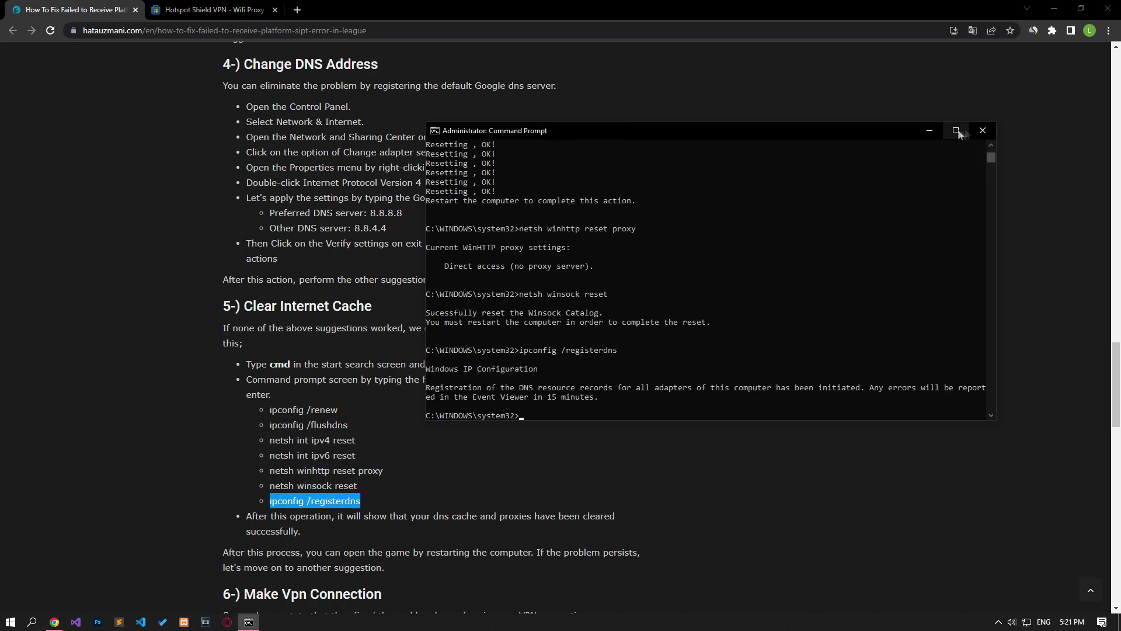
# Step: Close Command Prompt and bring up the Start menu's power options
pyautogui.click(983, 131)
pyautogui.click(11, 623)
pyautogui.click(14, 599)
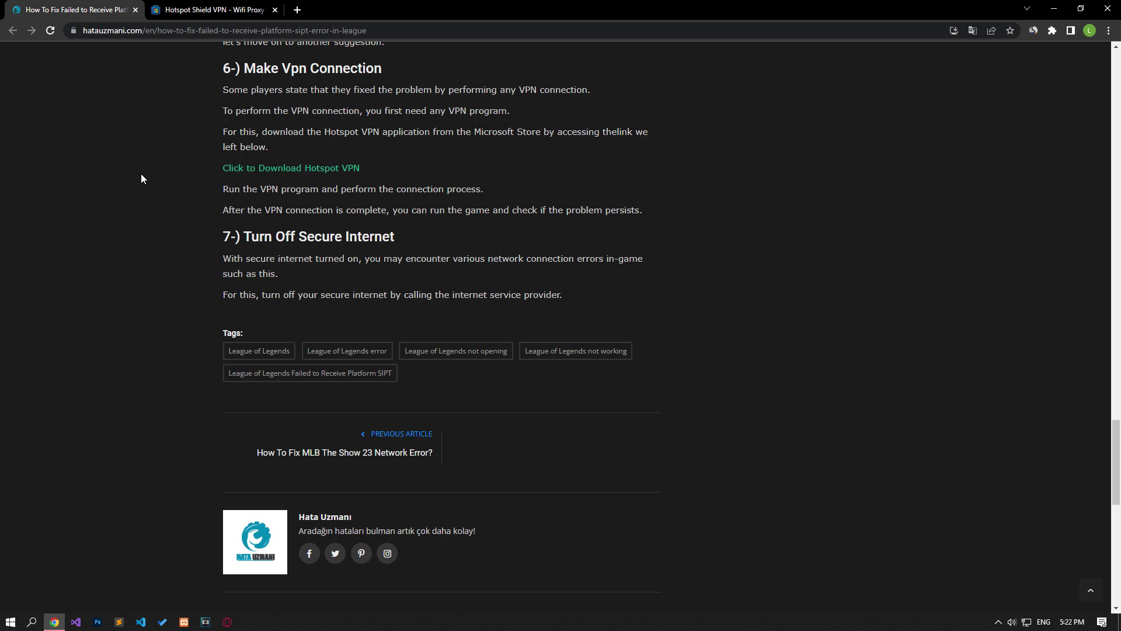
# Step: Follow 'Click to Download Hotspot VPN' and open the Hotspot Shield VPN listing in Microsoft Store
pyautogui.click(274, 170)
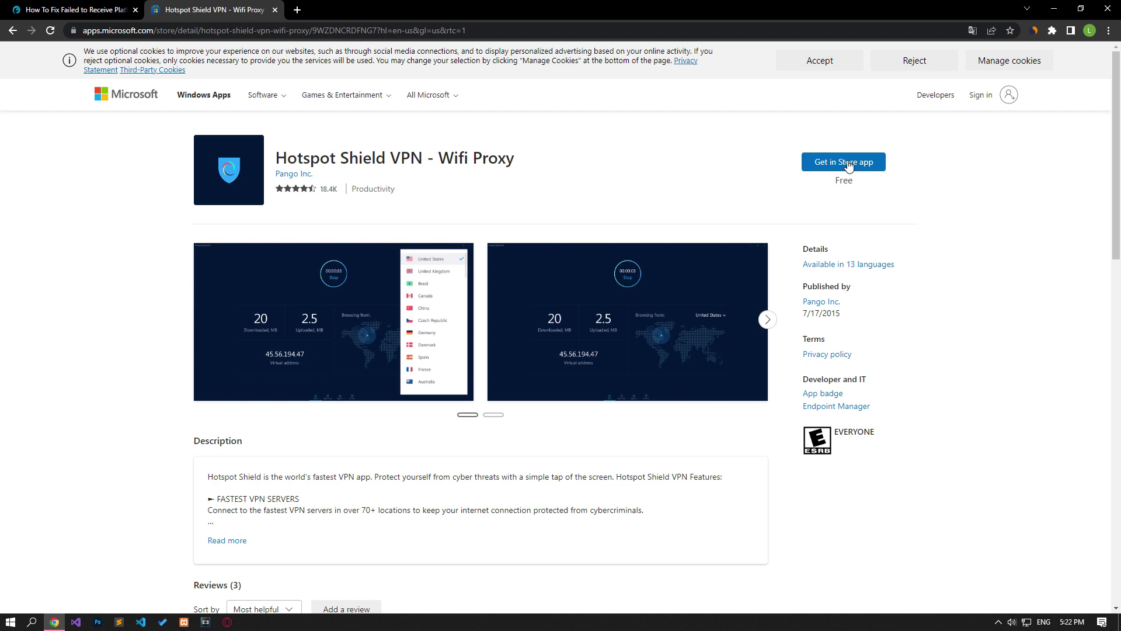
pyautogui.click(848, 166)
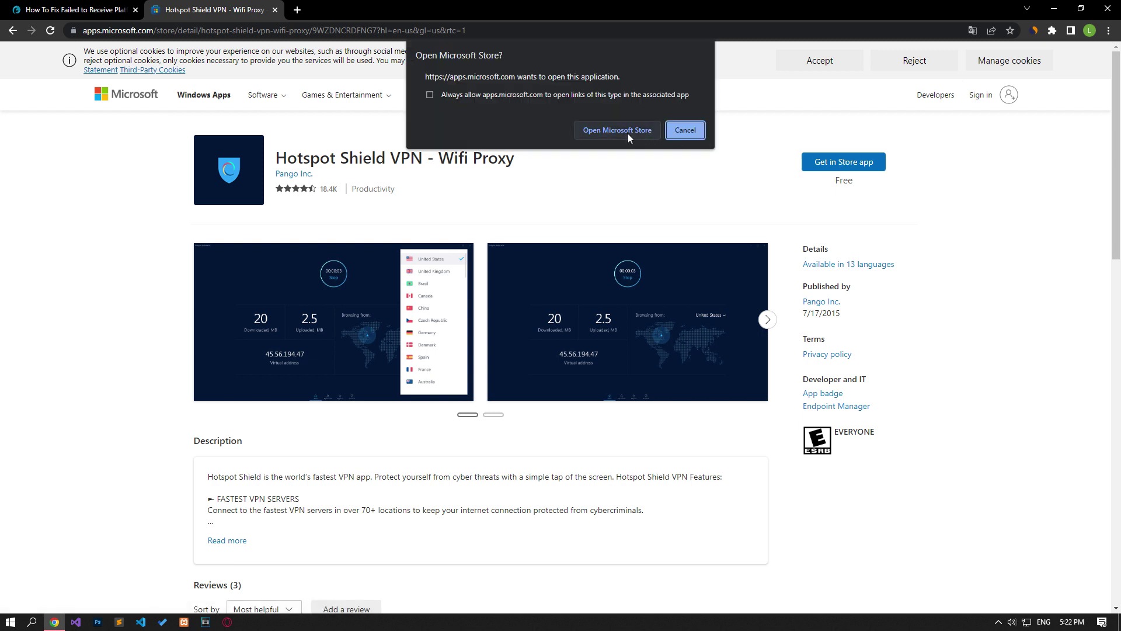
pyautogui.click(627, 133)
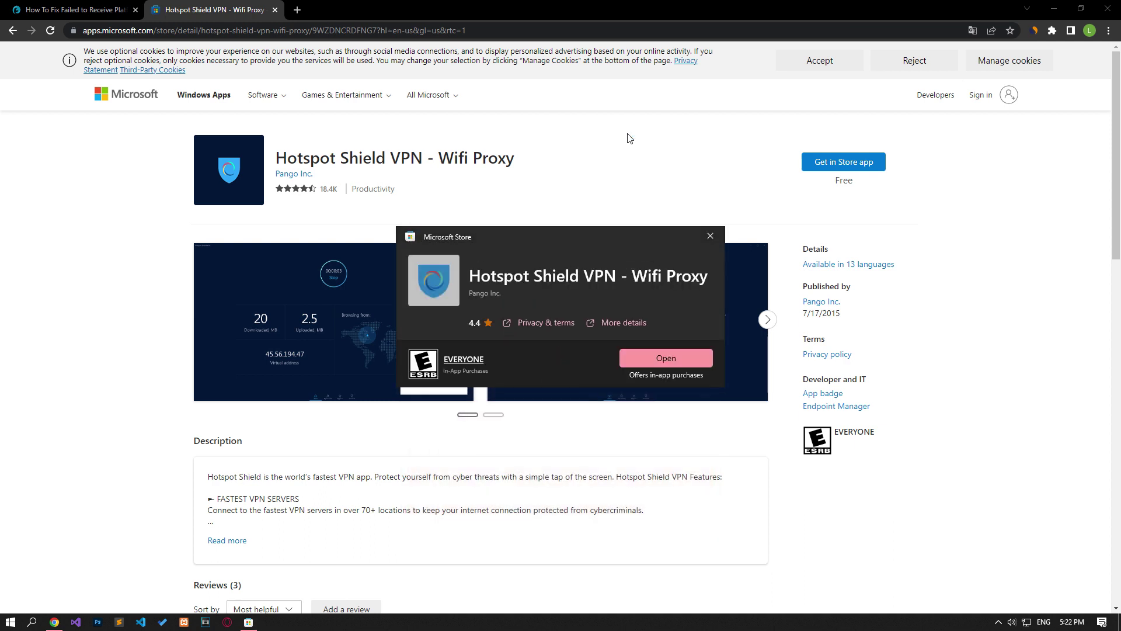
# Step: Launch Hotspot Shield from the Store, dismiss the Upgrade screen, then stop and reconnect the VPN
pyautogui.click(675, 363)
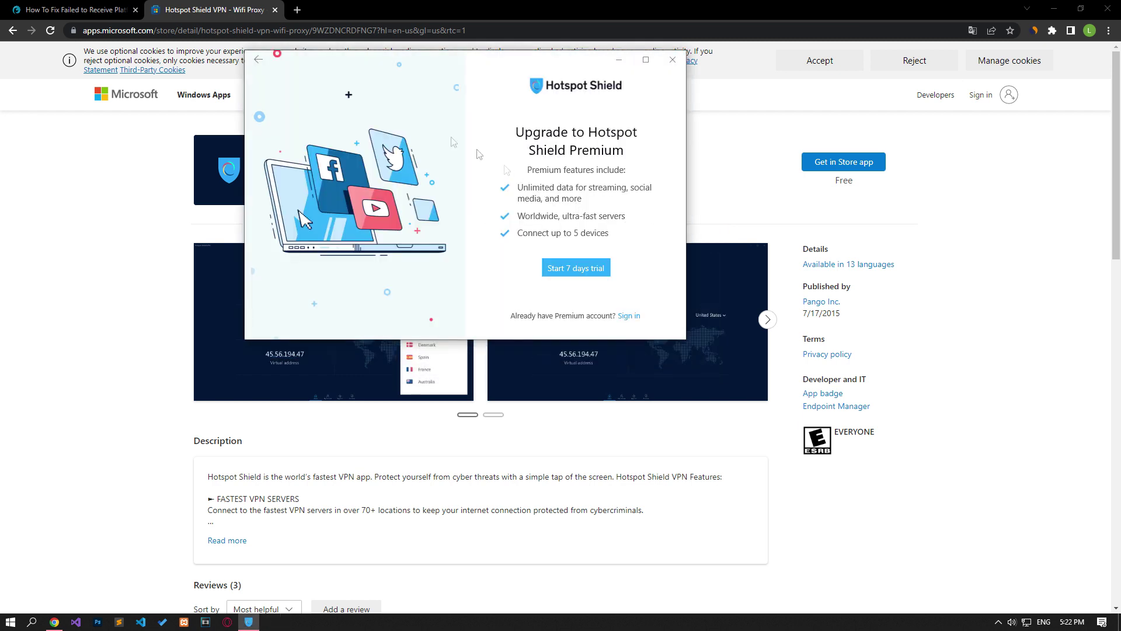
pyautogui.click(259, 61)
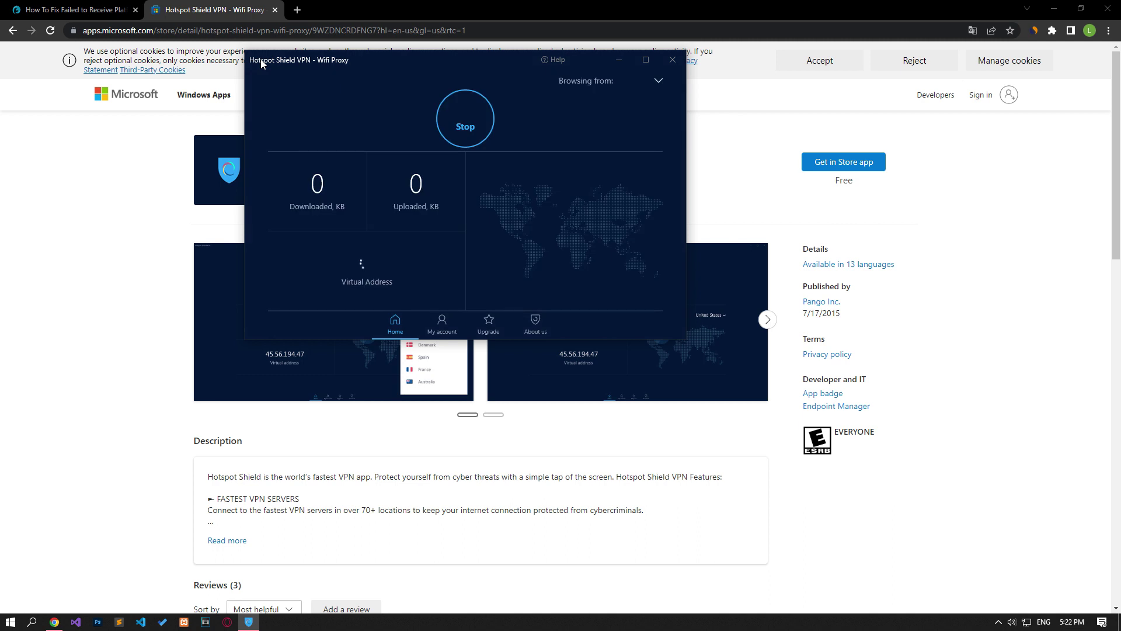
pyautogui.click(480, 122)
pyautogui.click(466, 182)
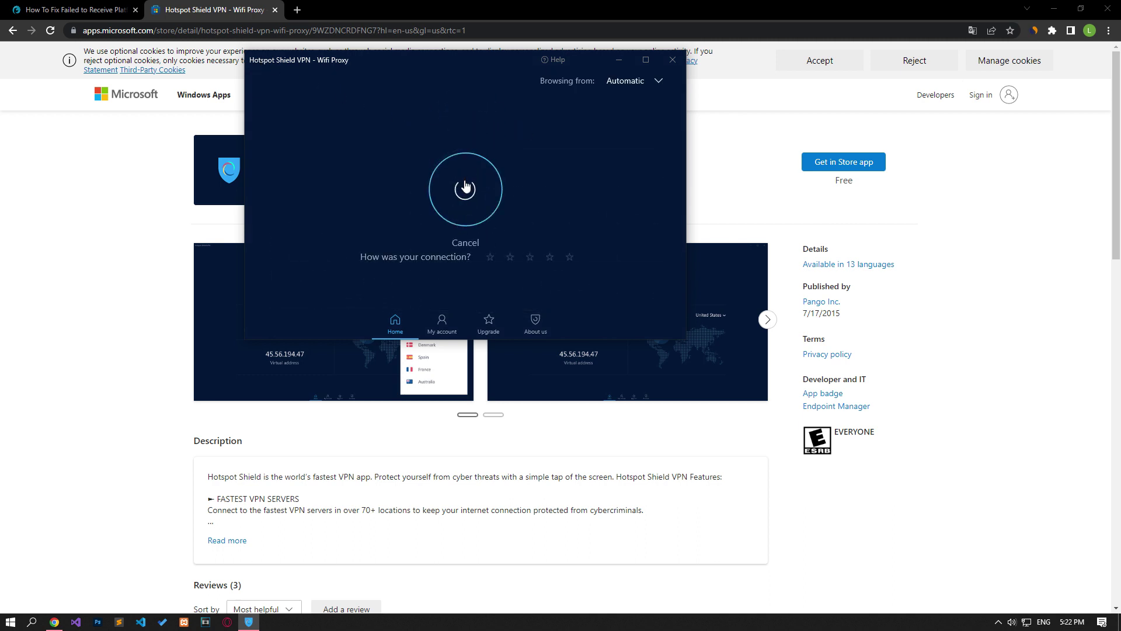